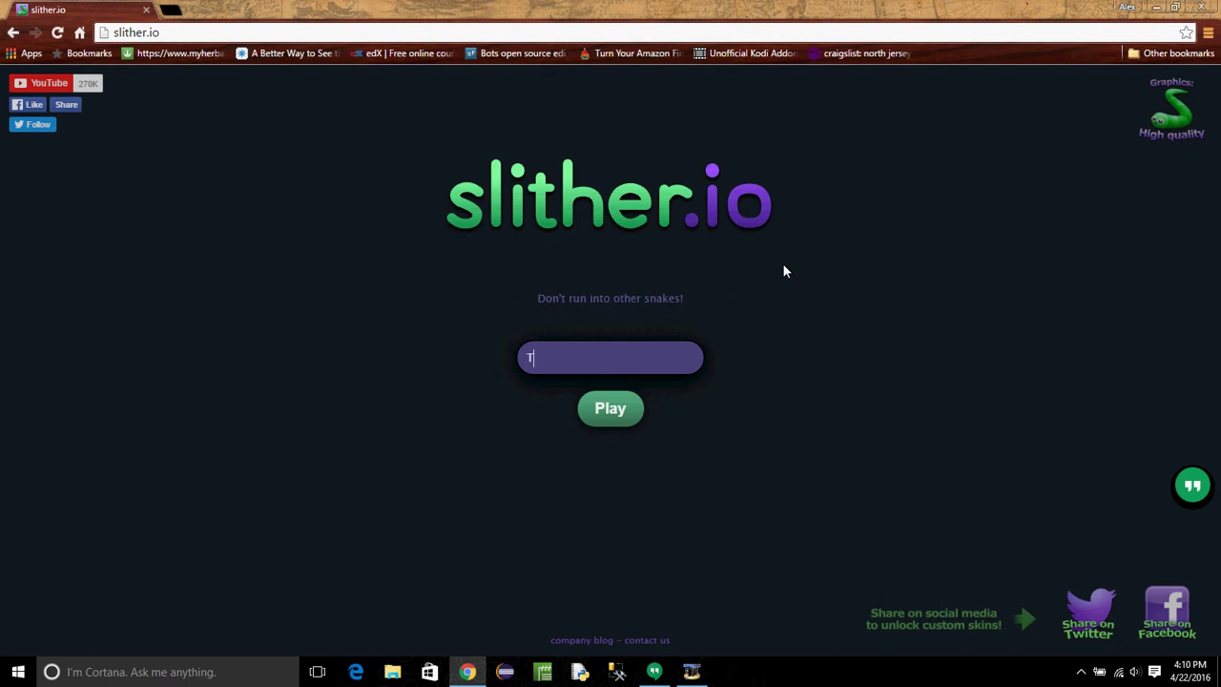
pyautogui.write('heD')
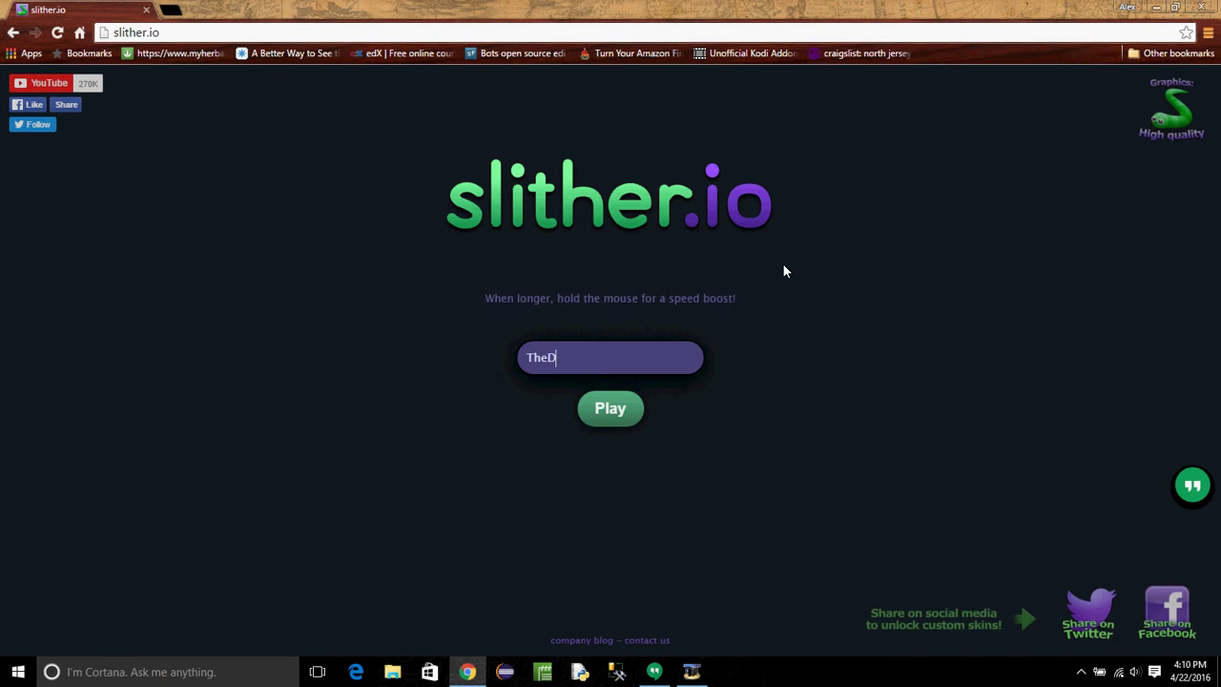
pyautogui.write('an')
pyautogui.write('Arrow')
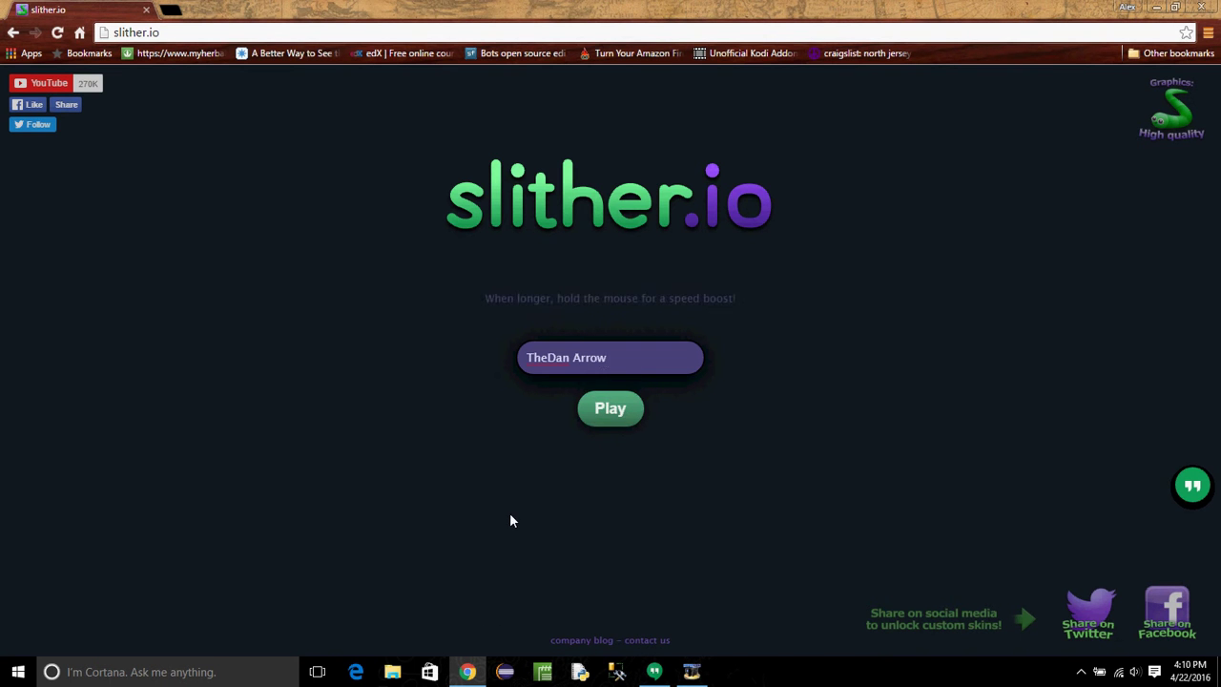
# Start a round as 'TheDan Arrow' and play until the snake dies at length 405.9.
pyautogui.click(626, 405)
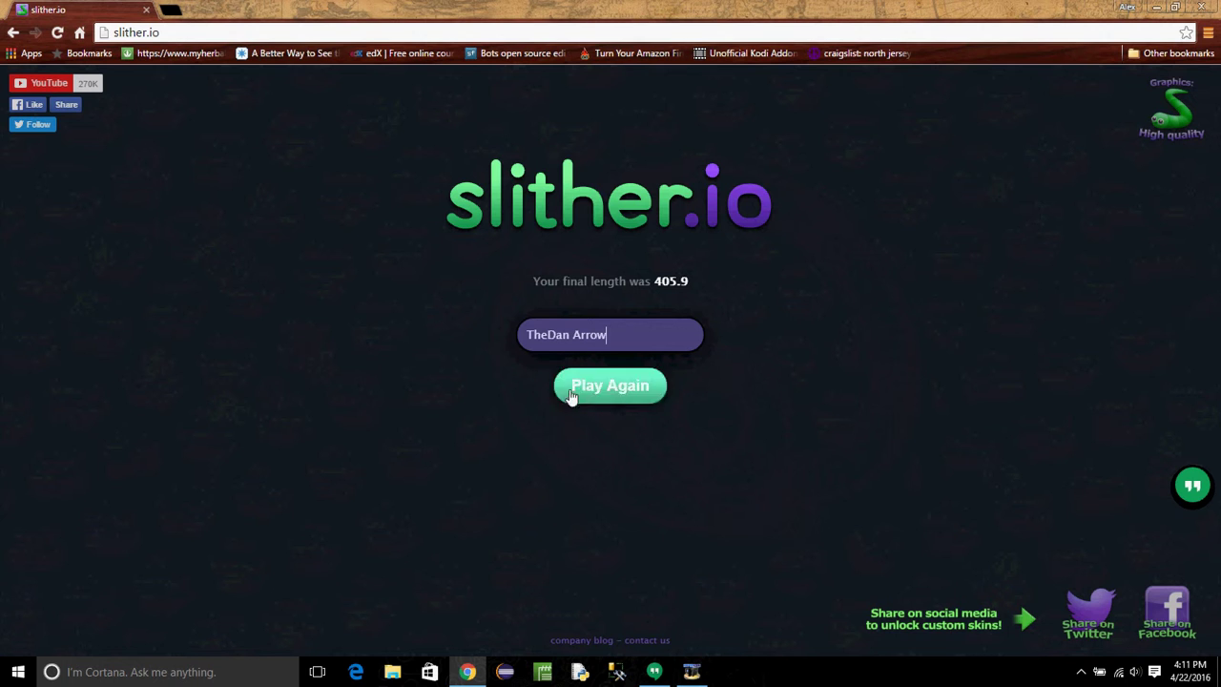
# Start another round and play until the snake dies at length 126.1.
pyautogui.click(601, 391)
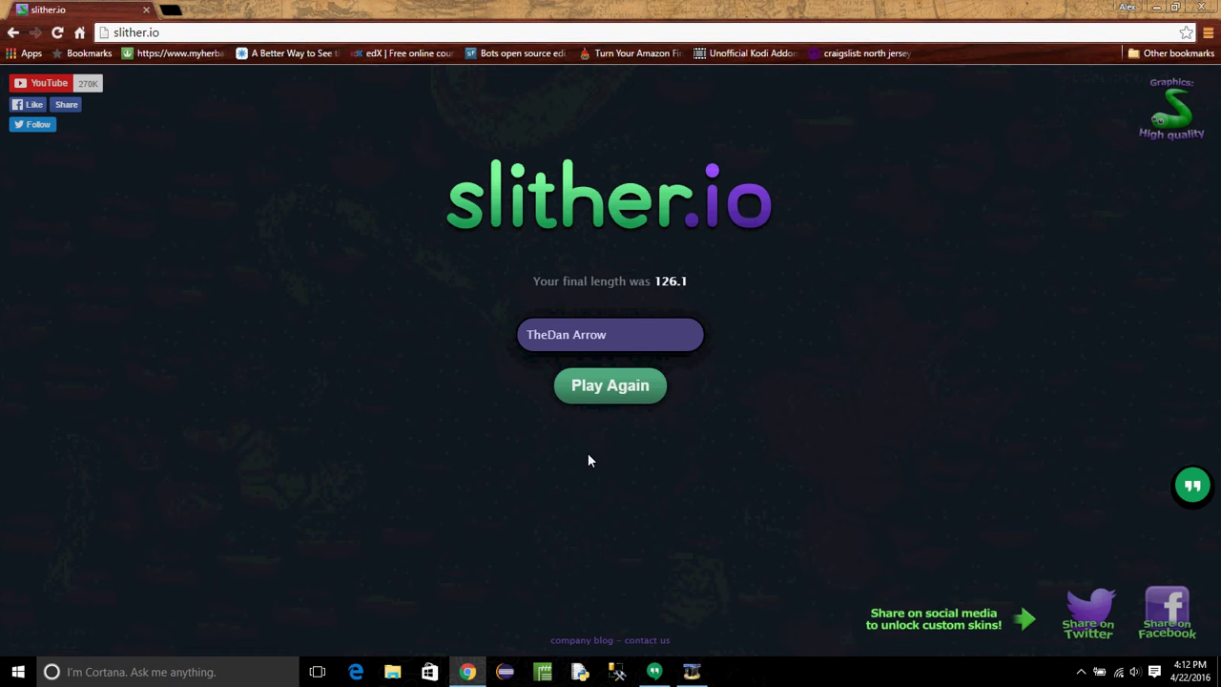
# Start a new round and boost the yellow snake through pellets to grow it past 1204.9.
pyautogui.click(603, 386)
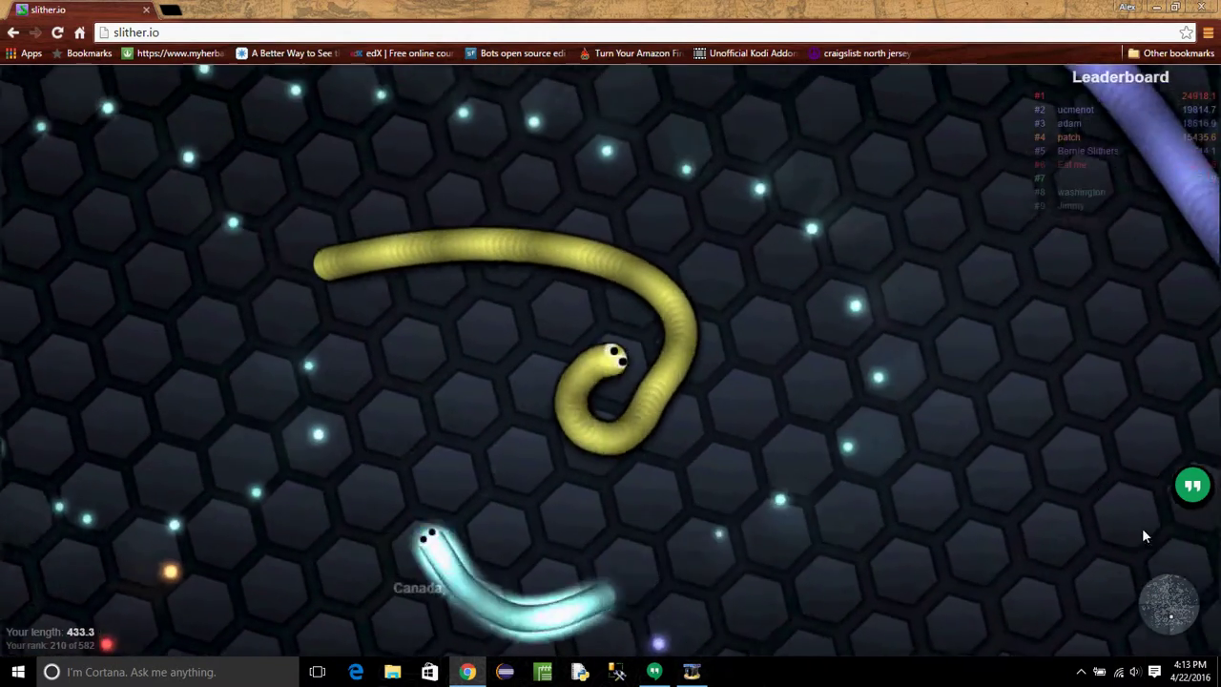
pyautogui.moveTo(1148, 546); pyautogui.dragTo(895, 493)
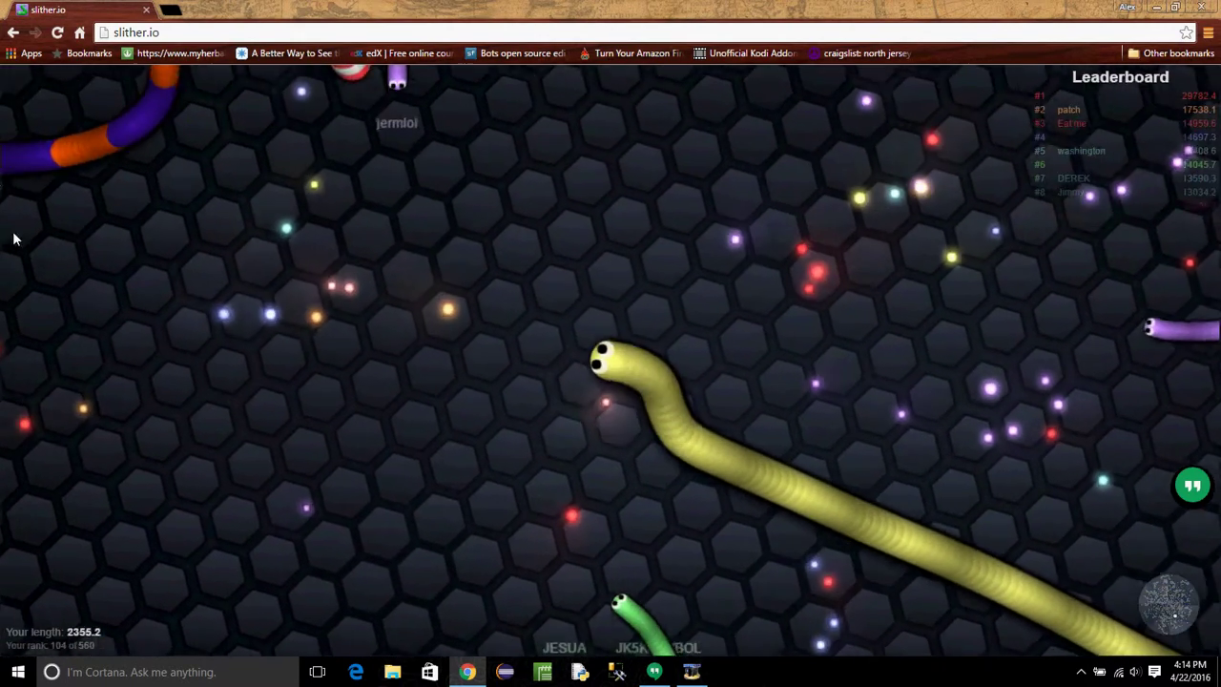
# Boost the yellow snake upper-left and left, growing it to about 3,159 at rank 75.
pyautogui.moveTo(43, 410); pyautogui.dragTo(699, 392)
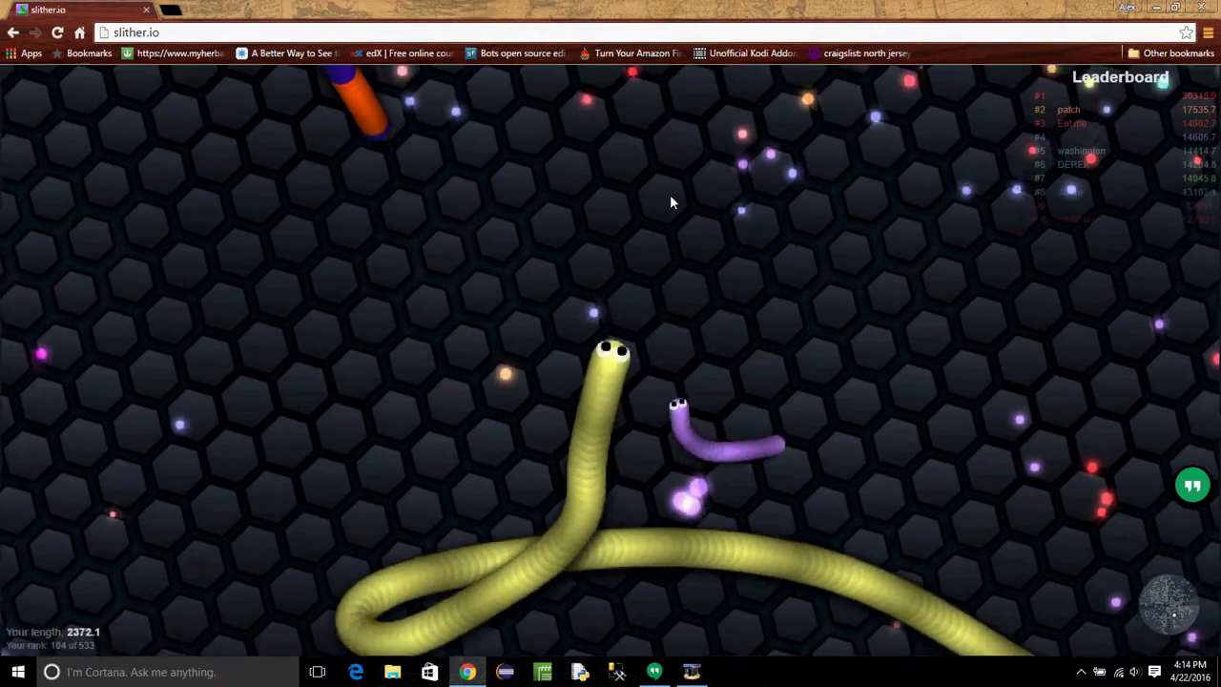
pyautogui.moveTo(287, 172)
pyautogui.mouseDown()
pyautogui.moveTo(204, 223)
pyautogui.moveTo(1032, 45)
pyautogui.mouseUp()
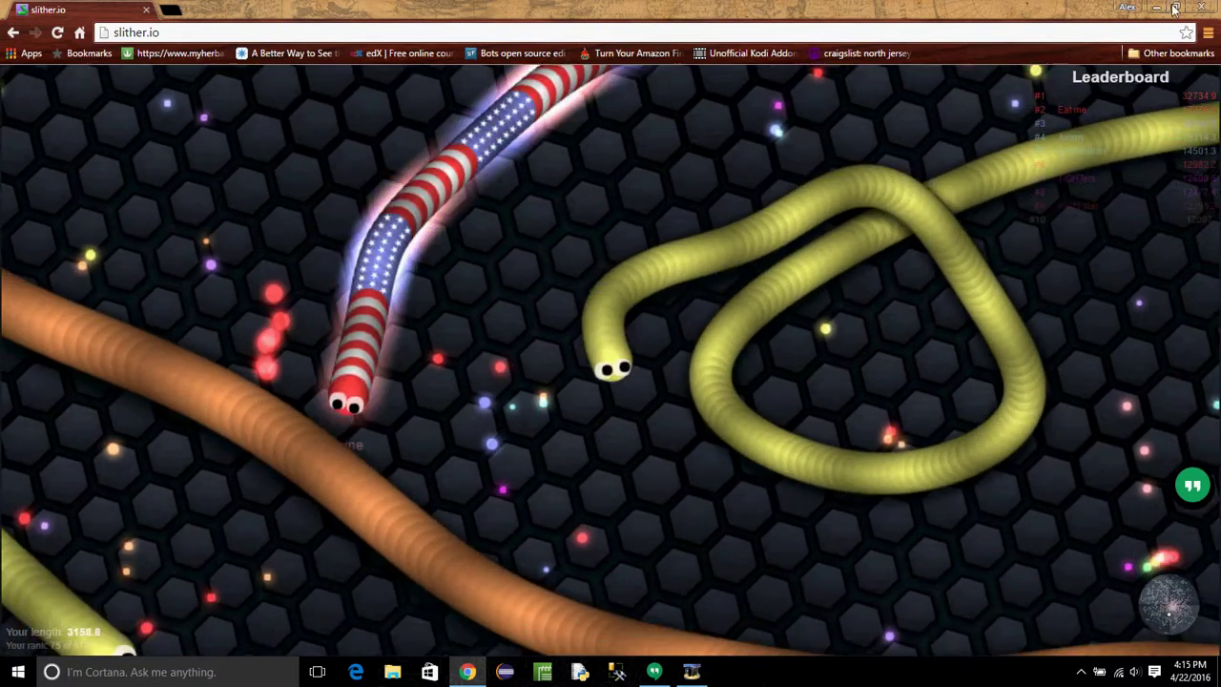
# Boost the yellow snake until it dies, then grow the new orange snake to about 244.
pyautogui.click(1023, 378)
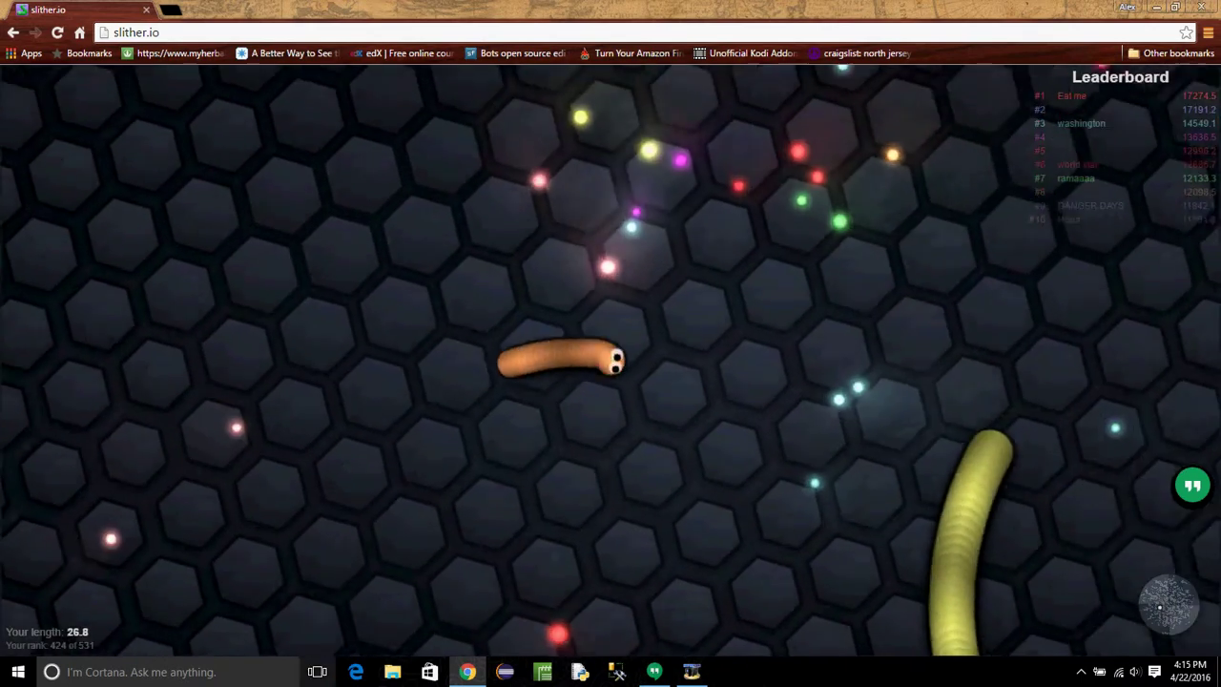
pyautogui.moveTo(732, 496)
pyautogui.mouseDown()
pyautogui.moveTo(229, 474)
pyautogui.moveTo(0, 585)
pyautogui.mouseUp()
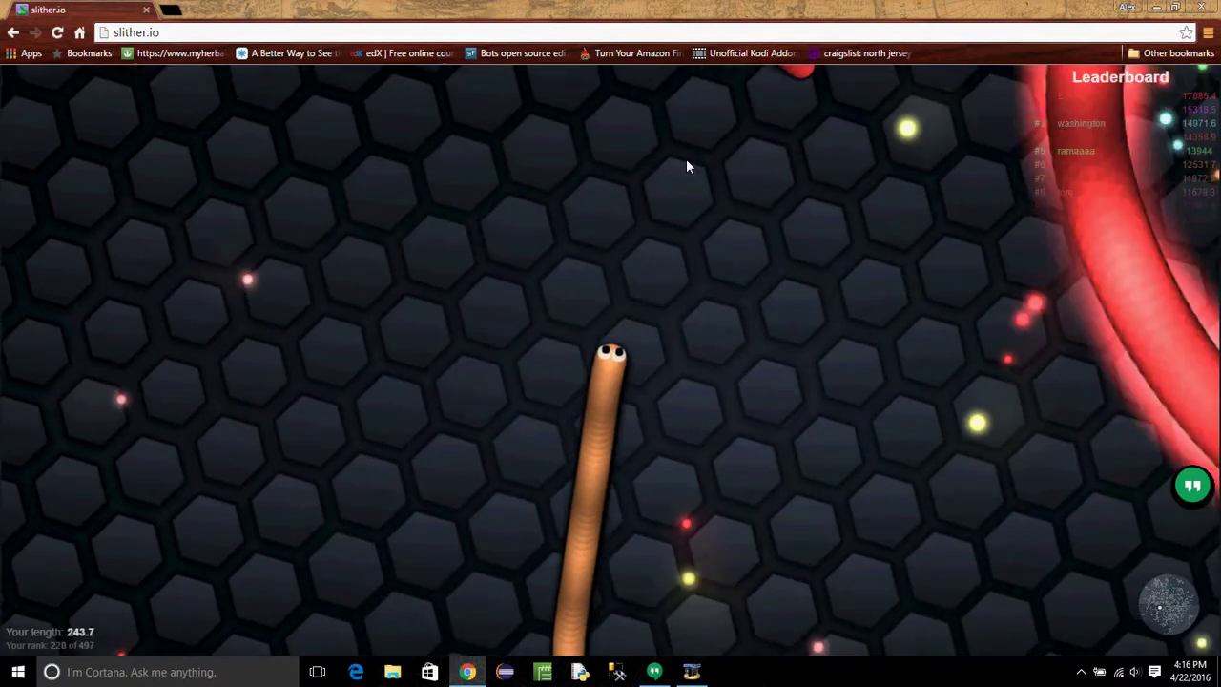
# Boost the snake leftward through pellets, reaching length about 1,171 and rank 150 of 589.
pyautogui.moveTo(1039, 411)
pyautogui.mouseDown()
pyautogui.moveTo(747, 234)
pyautogui.moveTo(754, 143)
pyautogui.mouseUp()
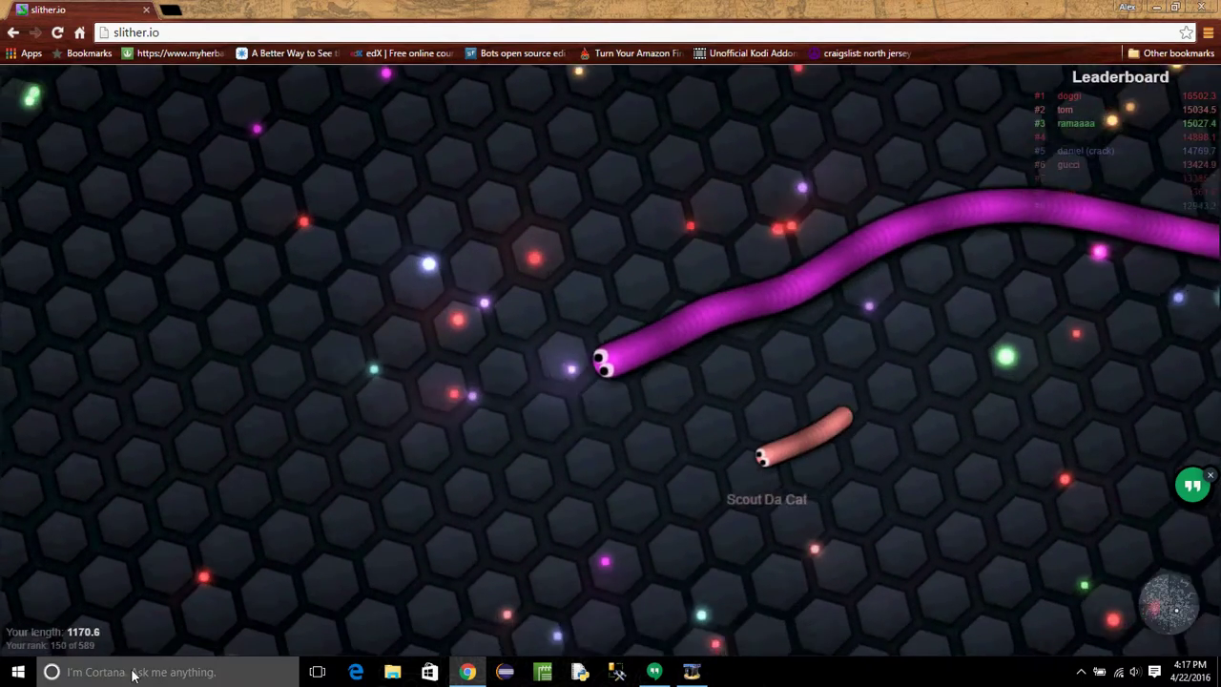
# Boost the snake down-left, right and past the orange snake until it dies at 1787.1.
pyautogui.moveTo(476, 582)
pyautogui.mouseDown()
pyautogui.moveTo(887, 529)
pyautogui.moveTo(4, 470)
pyautogui.mouseUp()
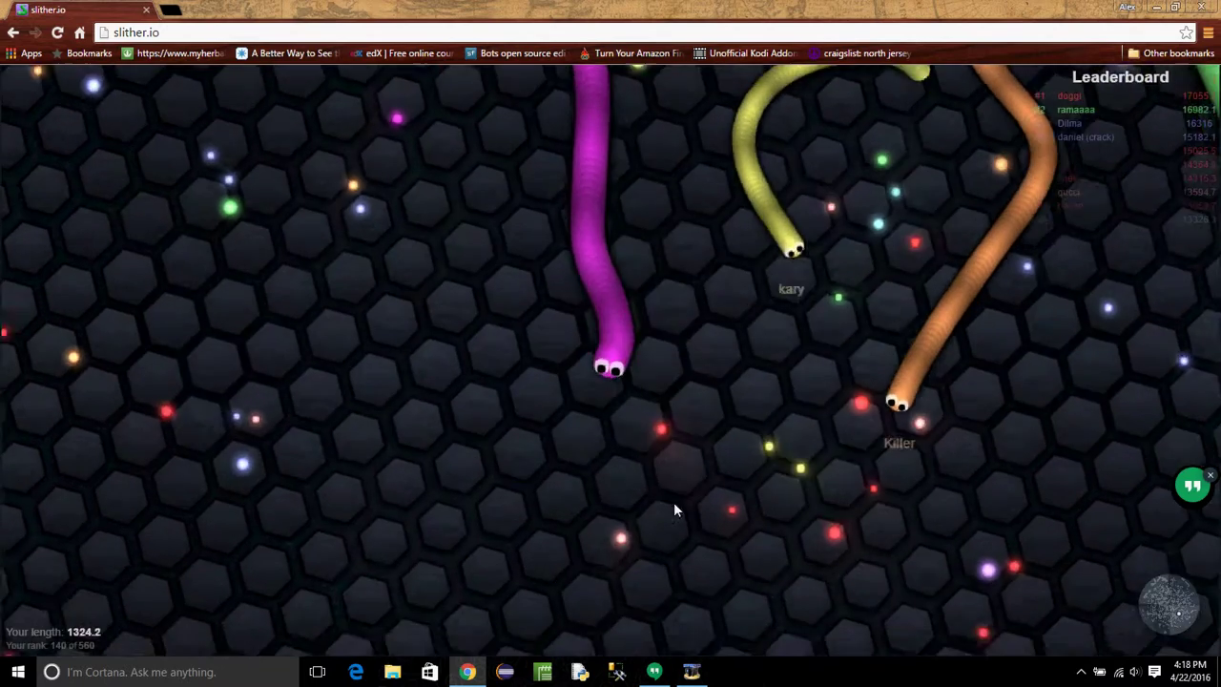
pyautogui.moveTo(676, 500); pyautogui.dragTo(717, 509)
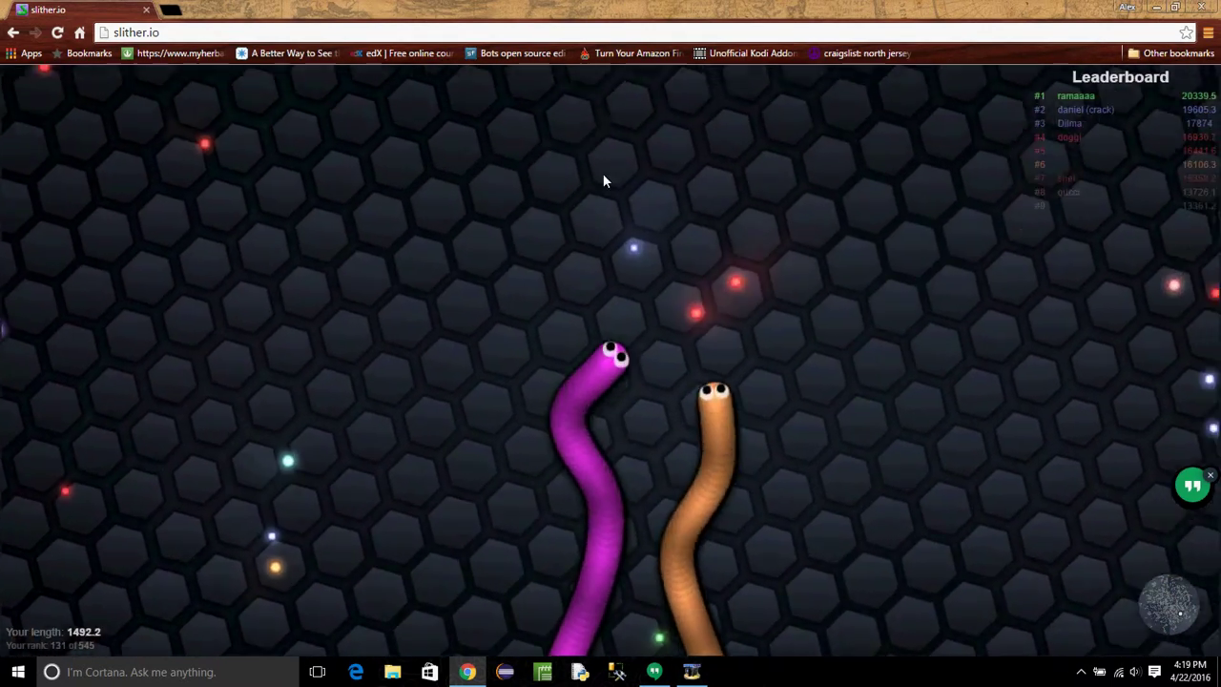
pyautogui.moveTo(793, 240); pyautogui.dragTo(891, 314)
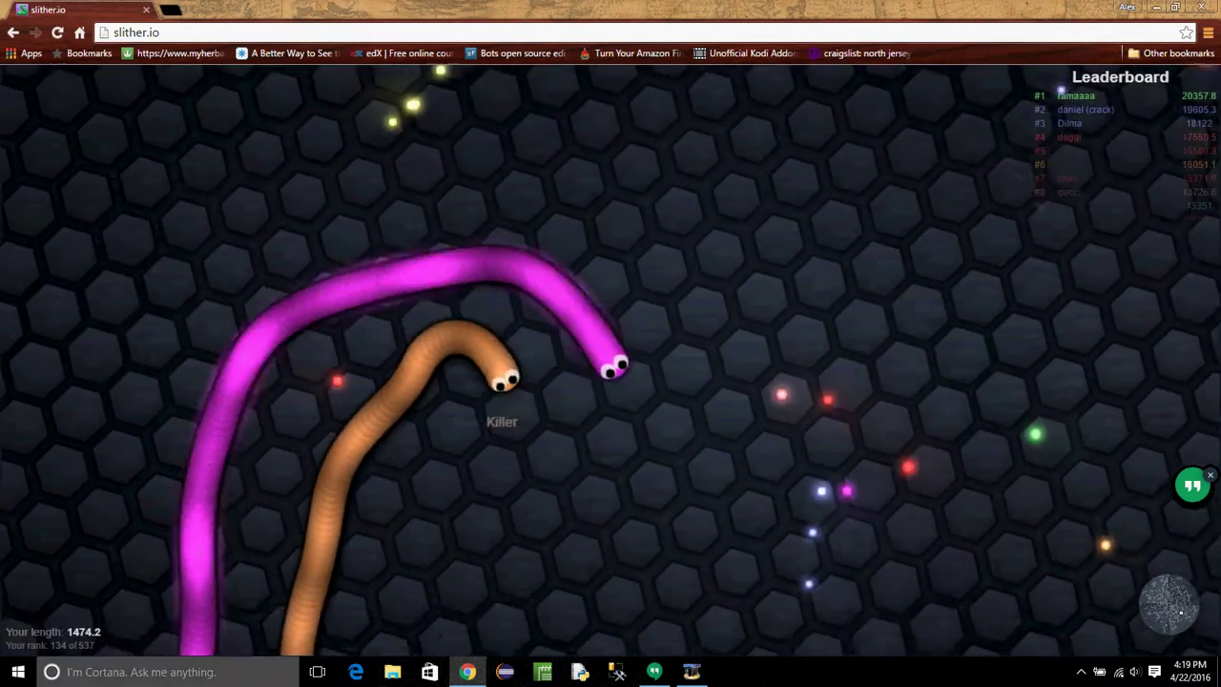
pyautogui.moveTo(450, 494)
pyautogui.mouseDown()
pyautogui.moveTo(725, 457)
pyautogui.moveTo(251, 562)
pyautogui.mouseUp()
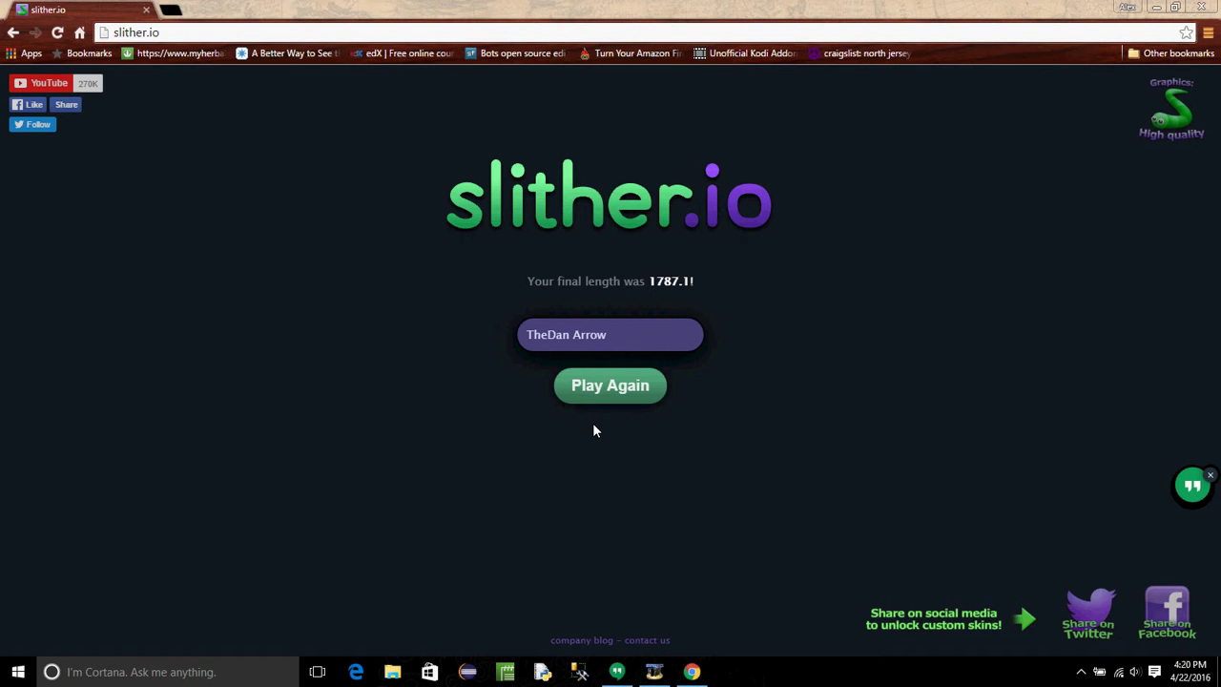
# Start a new round and grow the small teal snake to length 49.6, rank 377.
pyautogui.click(596, 393)
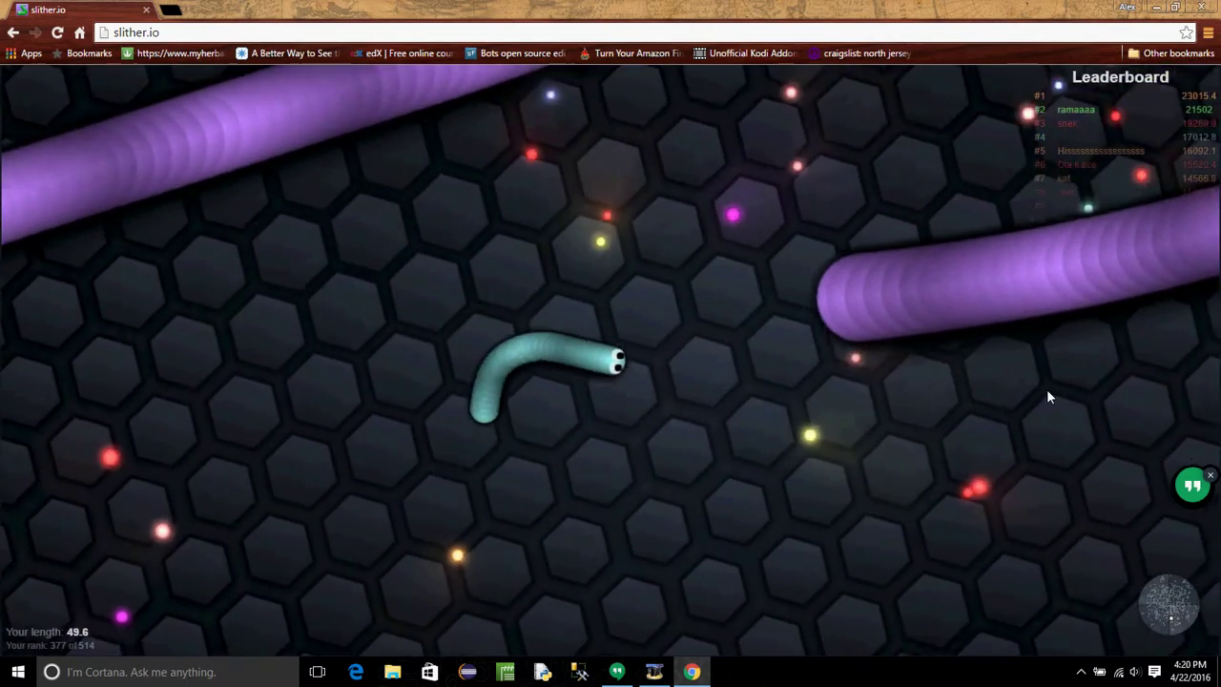
# Boost the small snake until it dies, then replay a round ending at length 30.4.
pyautogui.moveTo(1032, 267)
pyautogui.mouseDown()
pyautogui.moveTo(1067, 227)
pyautogui.moveTo(806, 200)
pyautogui.mouseUp()
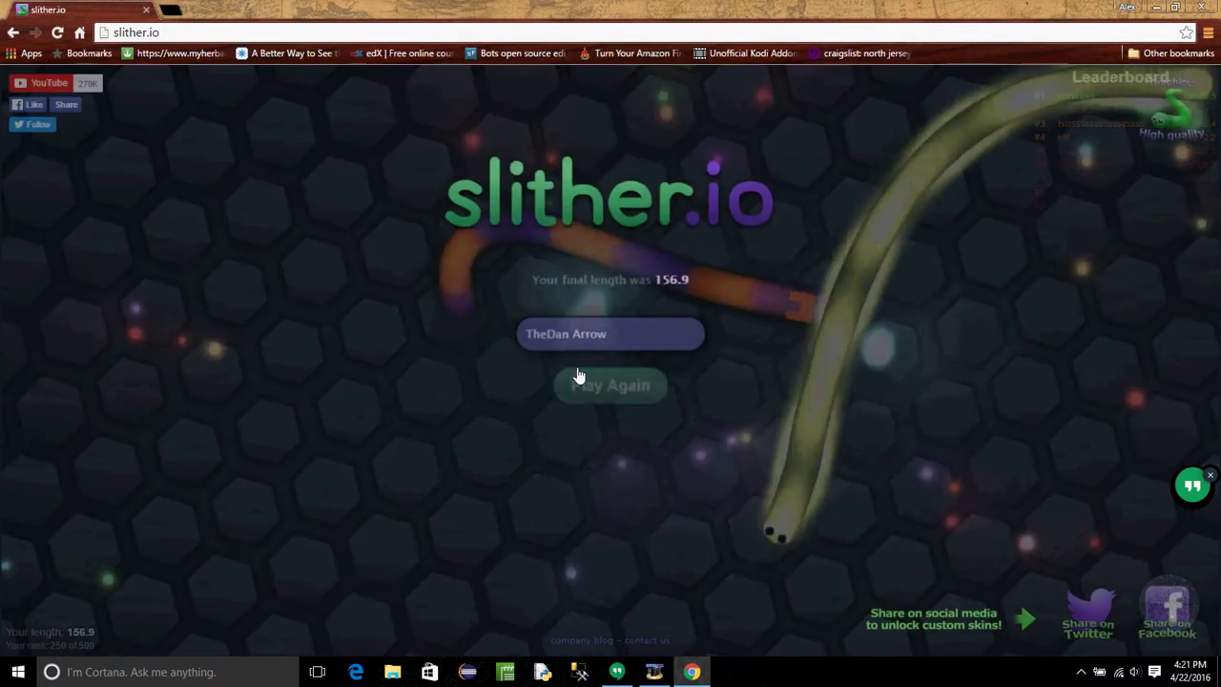
pyautogui.click(619, 391)
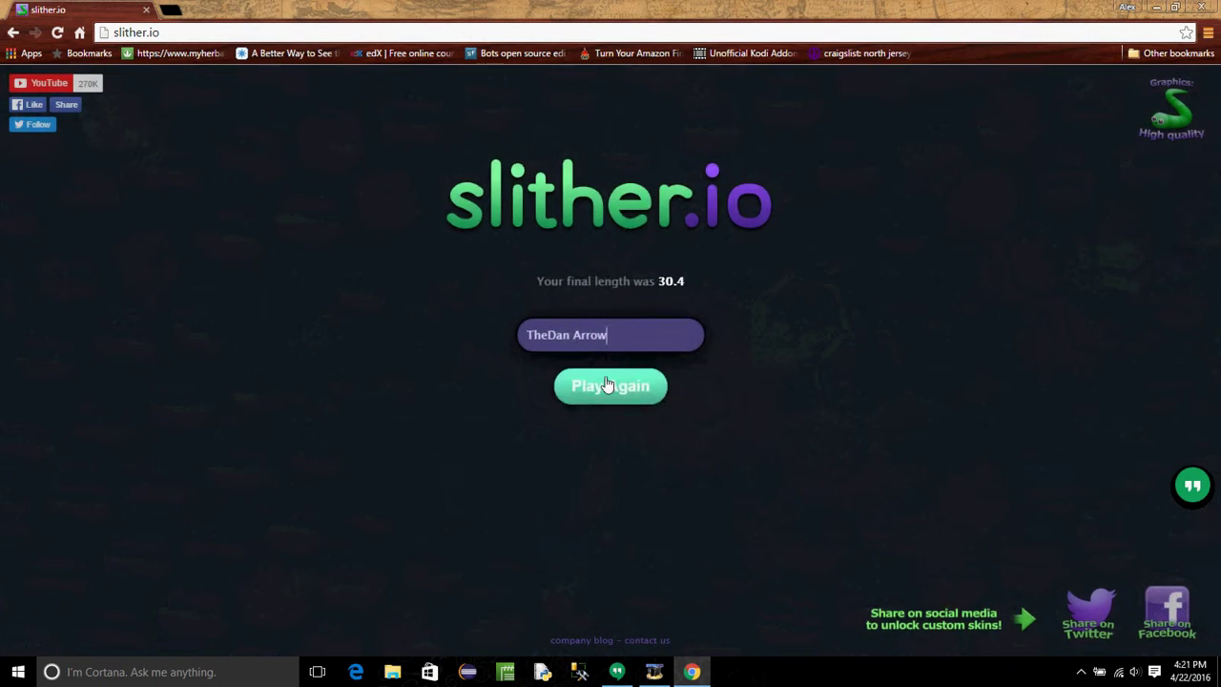
# Start a new round and boost up-left toward pellets until dying at length 825.2.
pyautogui.click(607, 383)
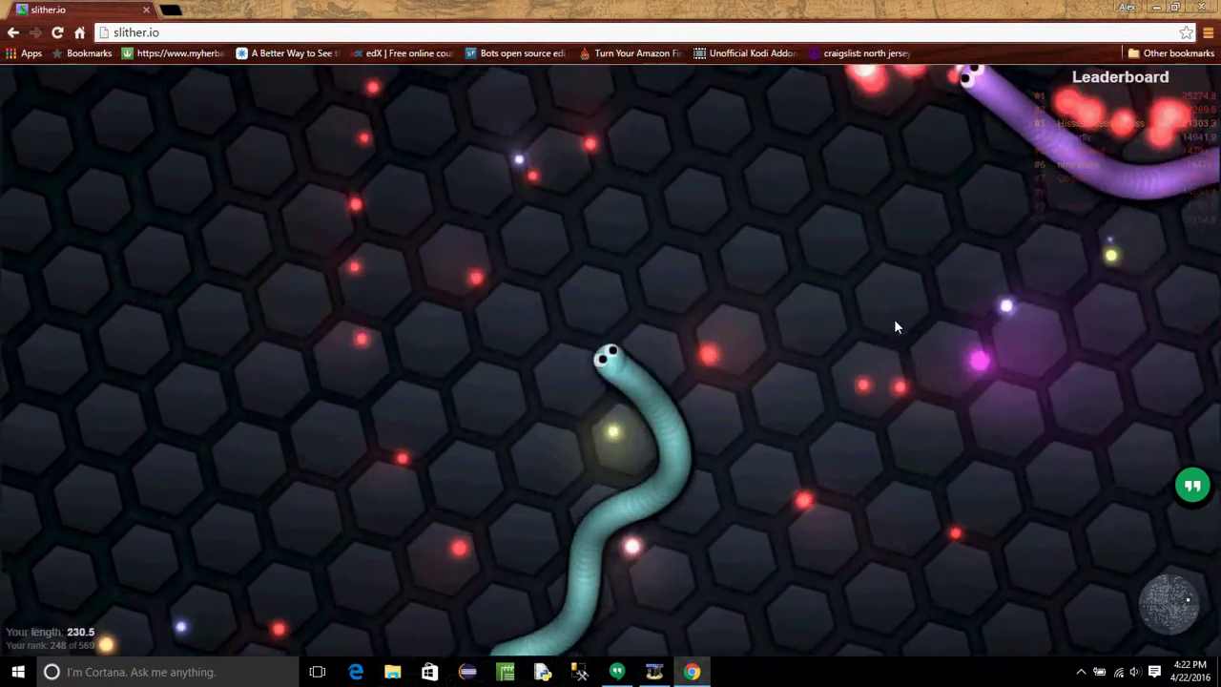
pyautogui.moveTo(898, 284); pyautogui.dragTo(99, 128)
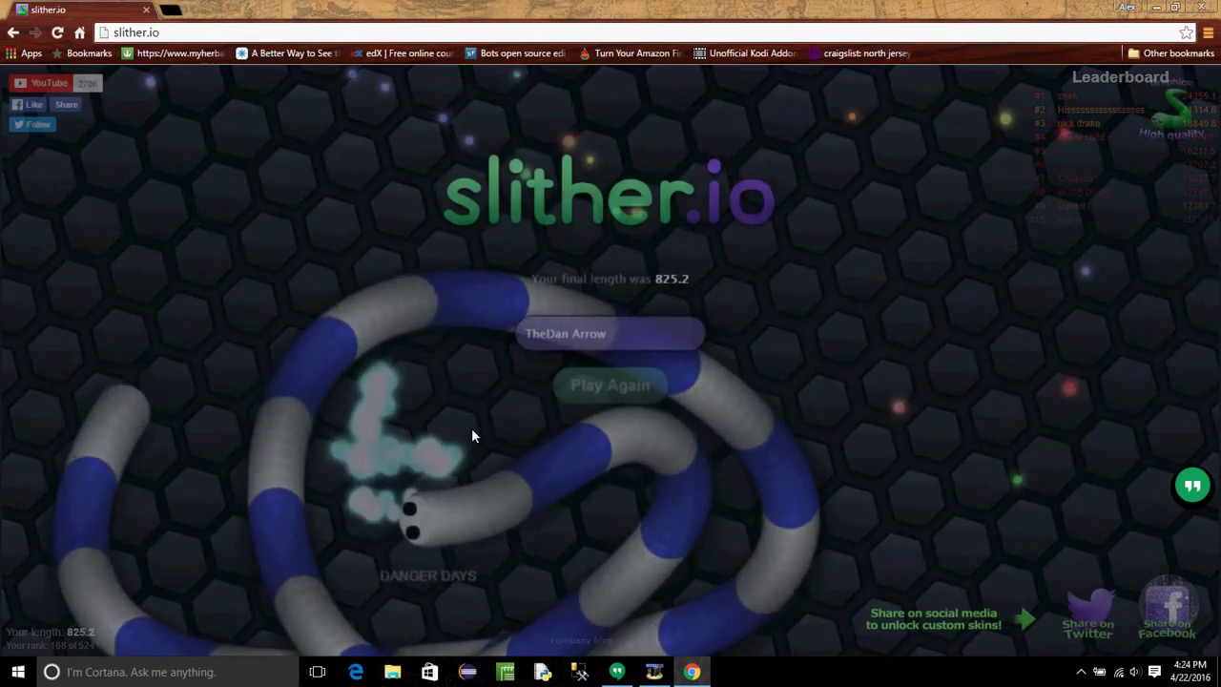
# Start a new round and boost leftward until the snake dies at length 197.7.
pyautogui.click(563, 401)
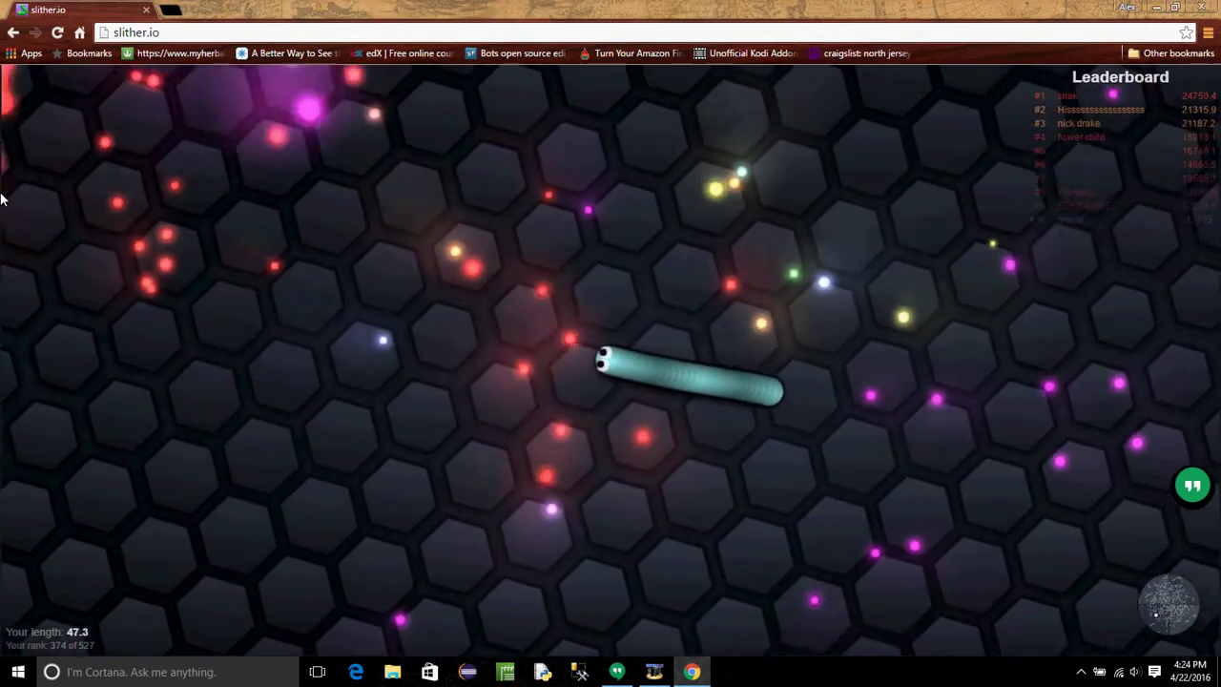
pyautogui.moveTo(163, 205); pyautogui.dragTo(429, 81)
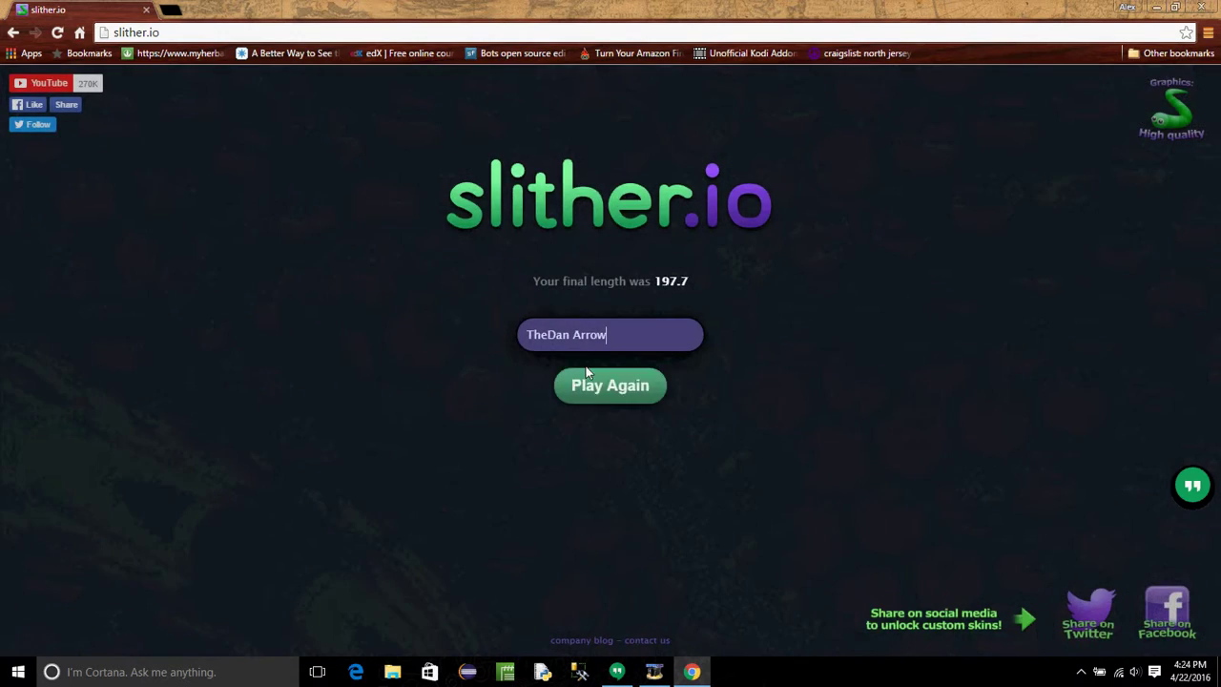
# Play again and boost the green snake through turns, growing it to 420.5.
pyautogui.click(603, 398)
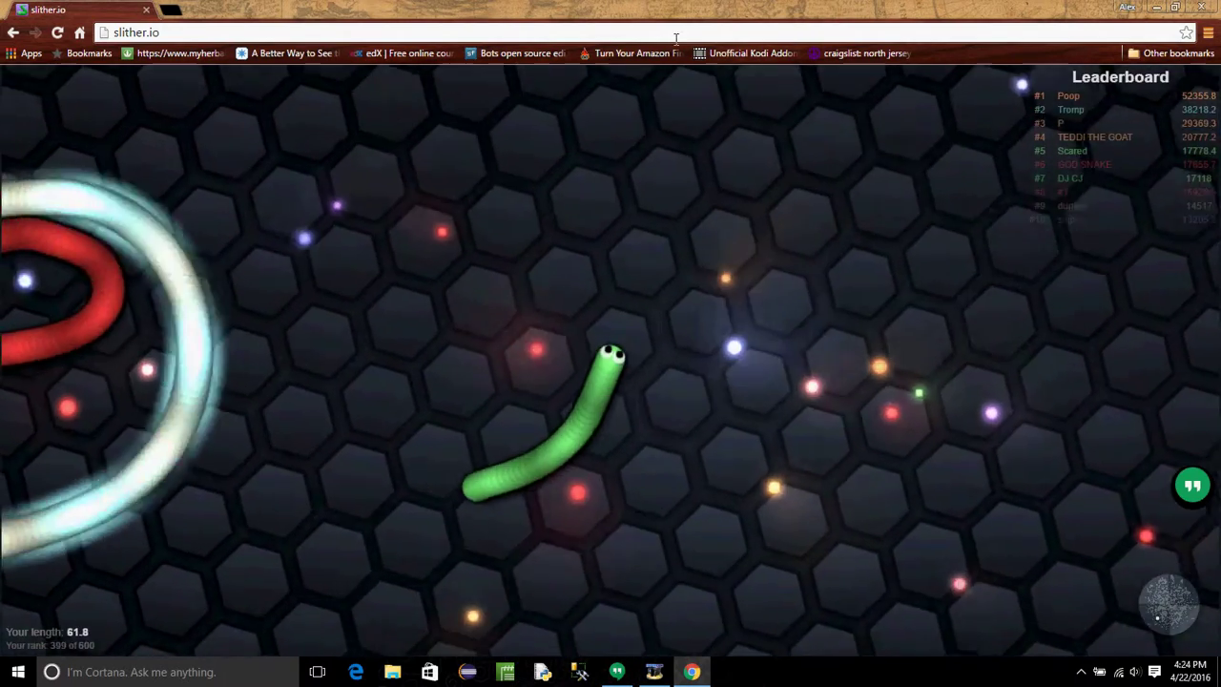
pyautogui.moveTo(126, 493); pyautogui.dragTo(182, 500)
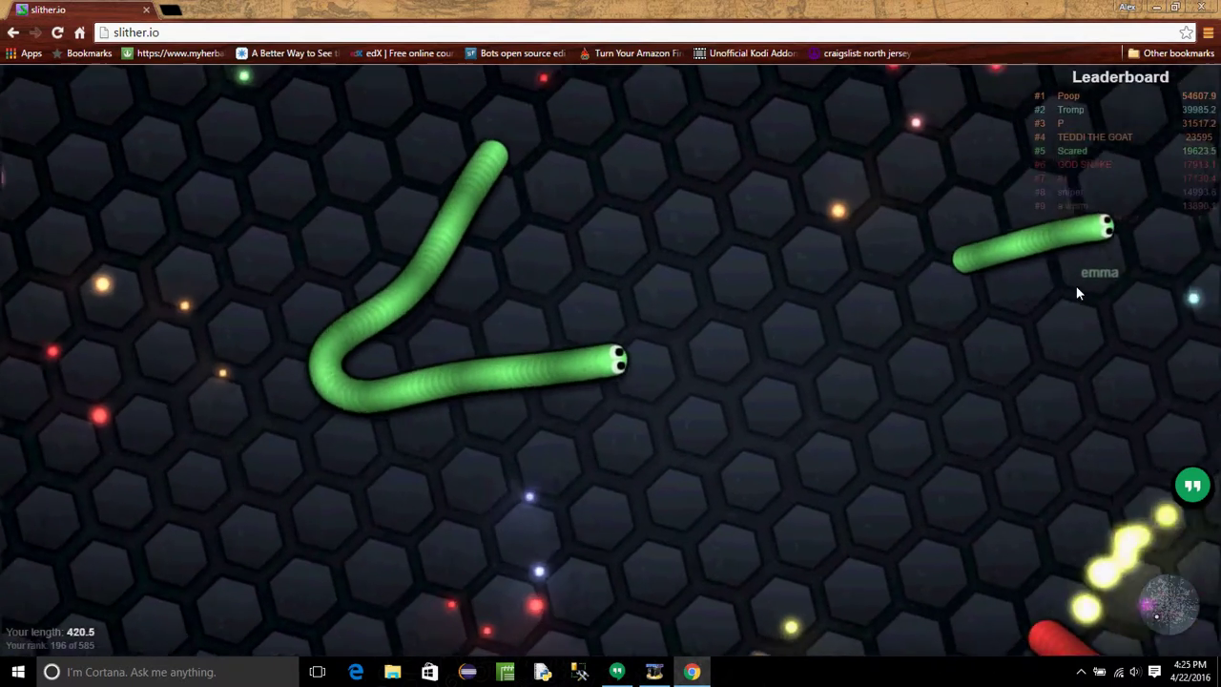
# Boost the green snake through turns toward red pellets until it crashes at 620.6.
pyautogui.moveTo(1076, 285)
pyautogui.mouseDown()
pyautogui.moveTo(840, 521)
pyautogui.moveTo(791, 156)
pyautogui.mouseUp()
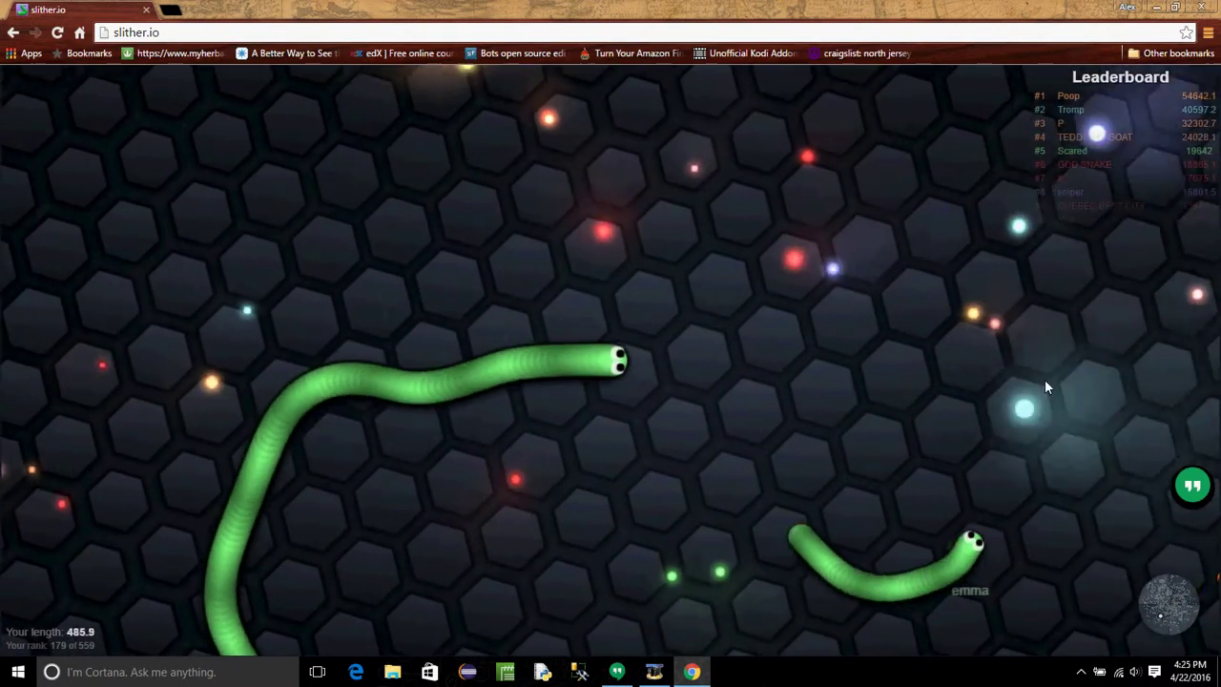
pyautogui.moveTo(798, 147)
pyautogui.mouseDown()
pyautogui.moveTo(812, 196)
pyautogui.moveTo(341, 544)
pyautogui.moveTo(870, 586)
pyautogui.mouseUp()
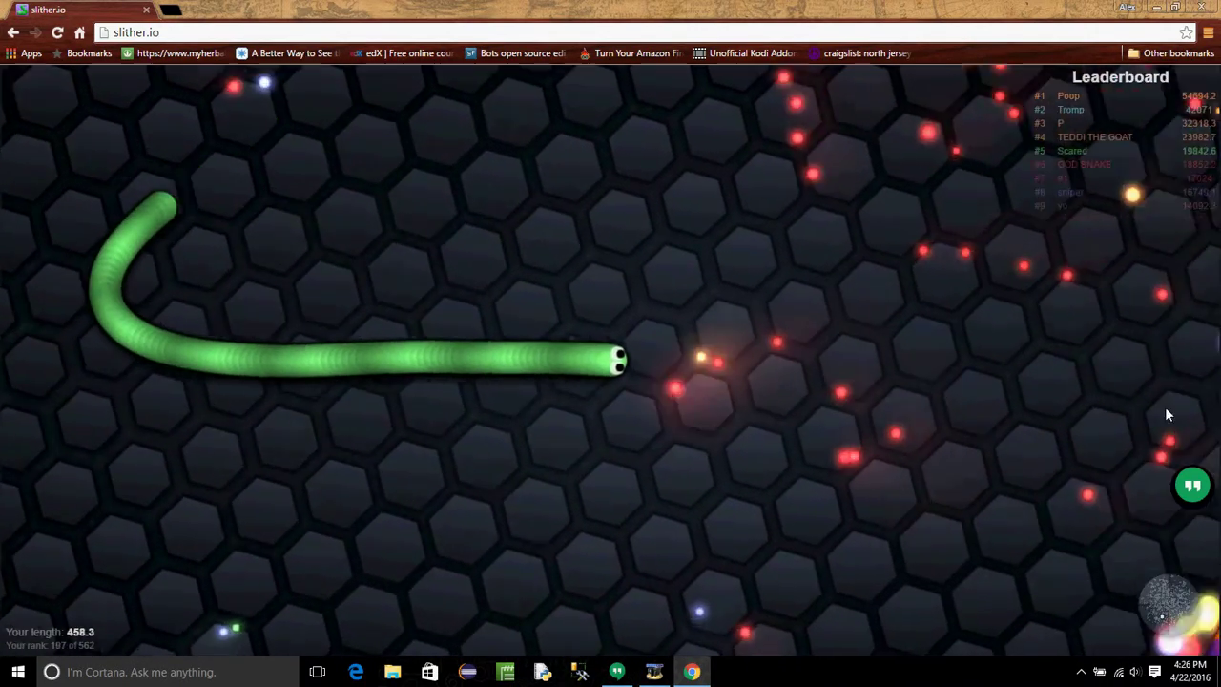
pyautogui.moveTo(1036, 593)
pyautogui.mouseDown()
pyautogui.moveTo(790, 603)
pyautogui.moveTo(79, 310)
pyautogui.mouseUp()
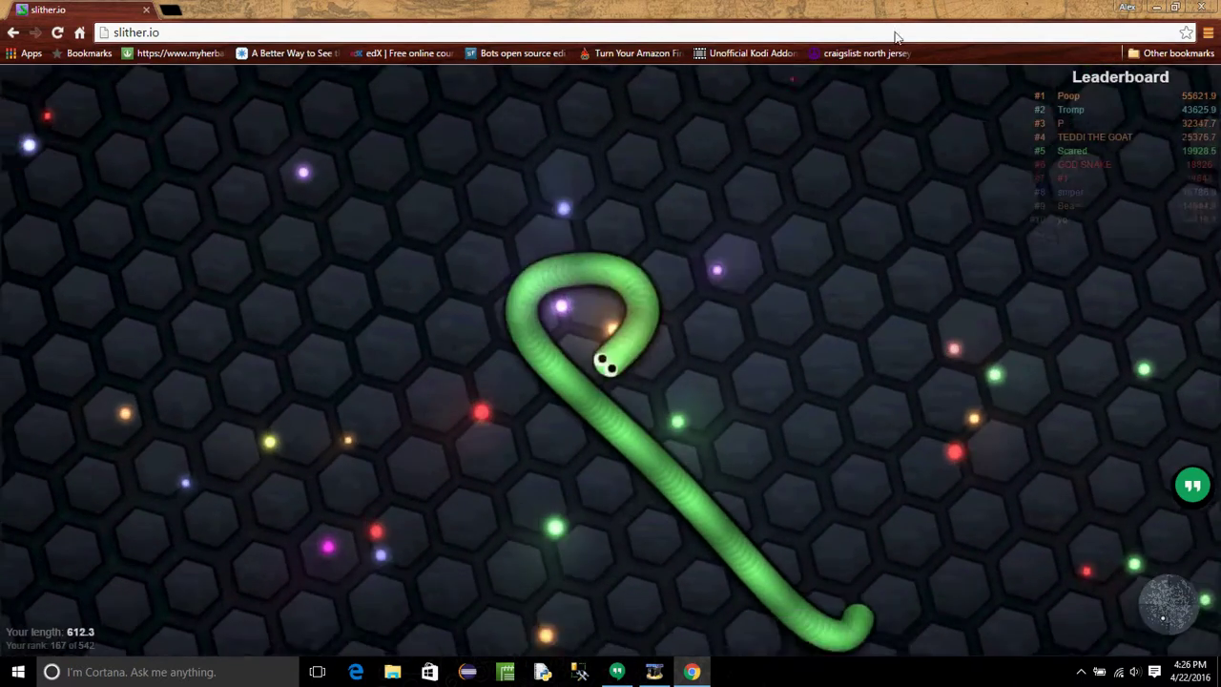
pyautogui.moveTo(861, 34); pyautogui.dragTo(120, 128)
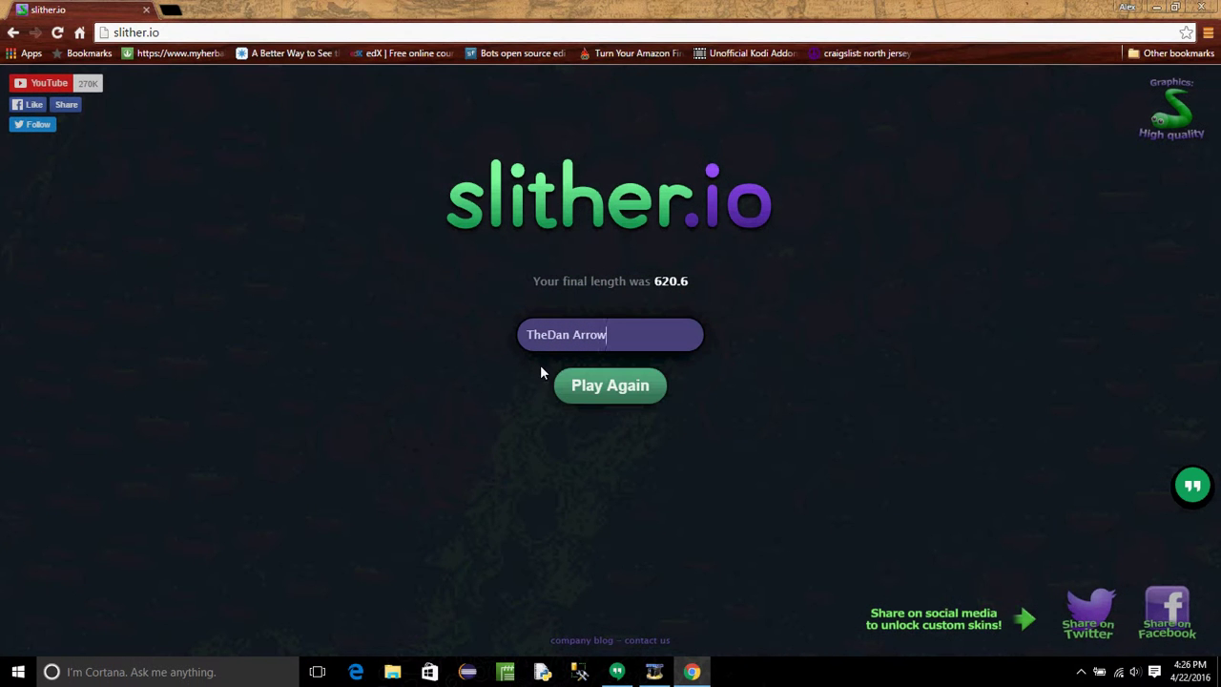
# Play again with a lavender snake until it dies at length 168.2.
pyautogui.click(584, 398)
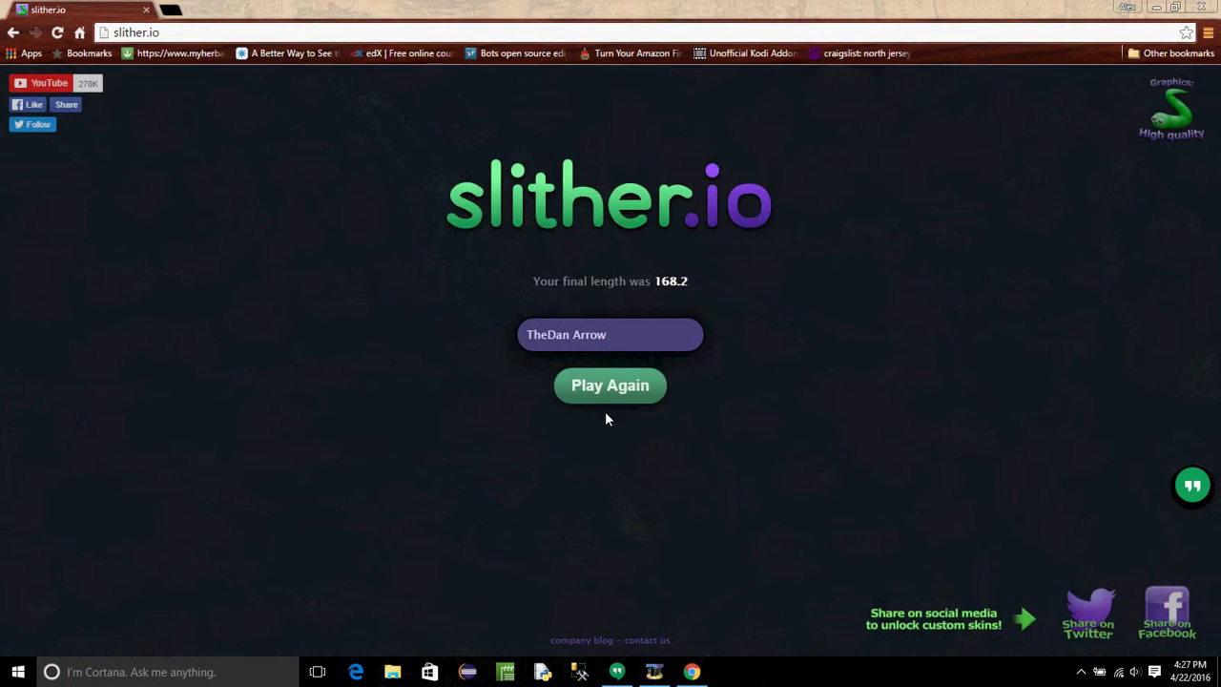
# Play again and grow the new purple snake to length 140.3, ranked 276th.
pyautogui.click(603, 407)
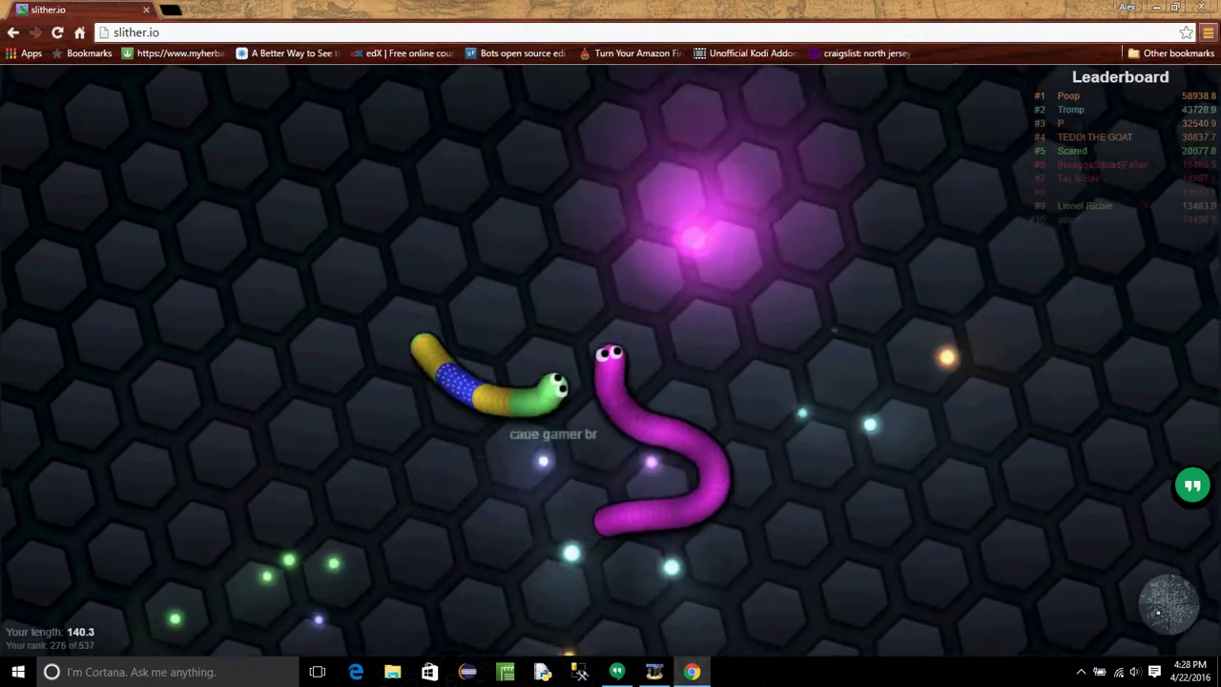
# Boost the pink snake up and right until it dies, then play again.
pyautogui.moveTo(885, 171)
pyautogui.mouseDown()
pyautogui.moveTo(950, 576)
pyautogui.moveTo(1023, 305)
pyautogui.moveTo(217, 393)
pyautogui.moveTo(638, 485)
pyautogui.mouseUp()
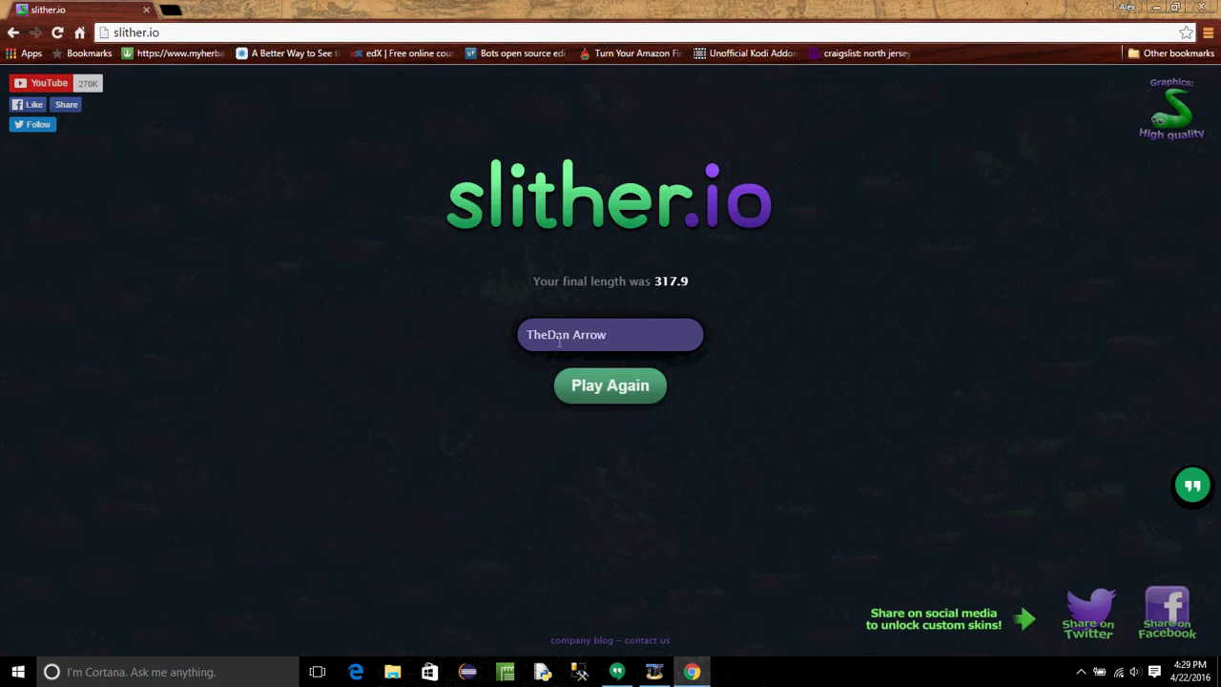
pyautogui.click(585, 386)
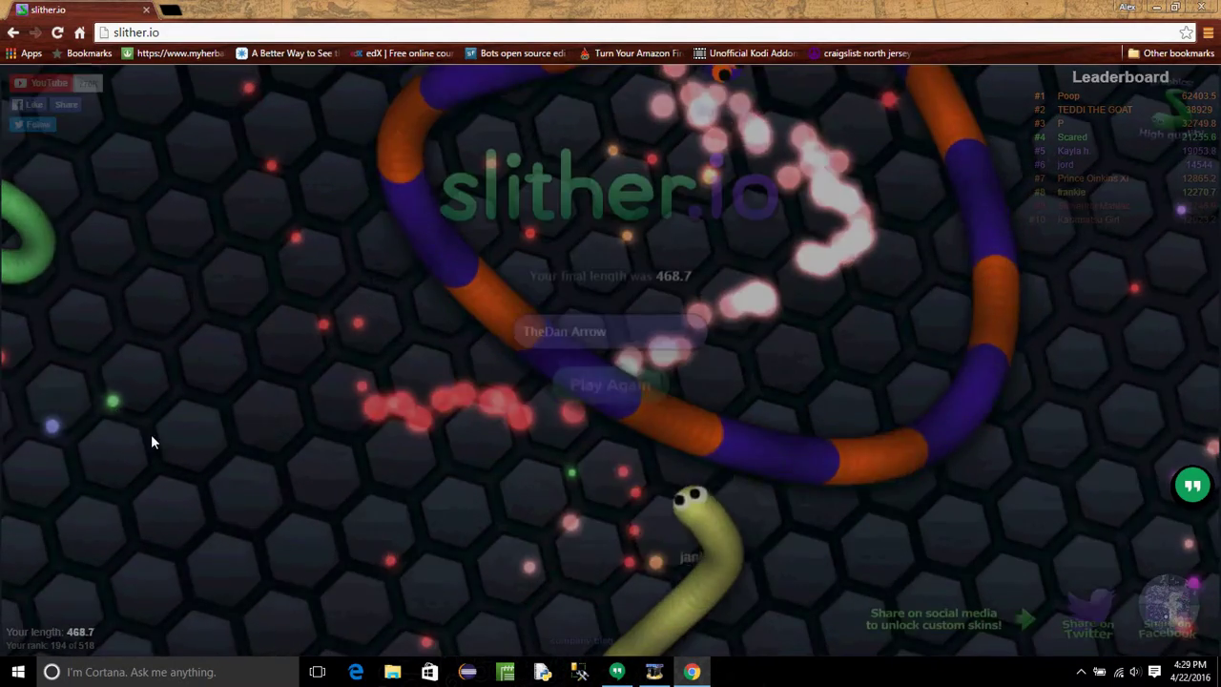
# Play as TheDan Arrow, boosting across the arena until dying at length 504.4.
pyautogui.click(630, 377)
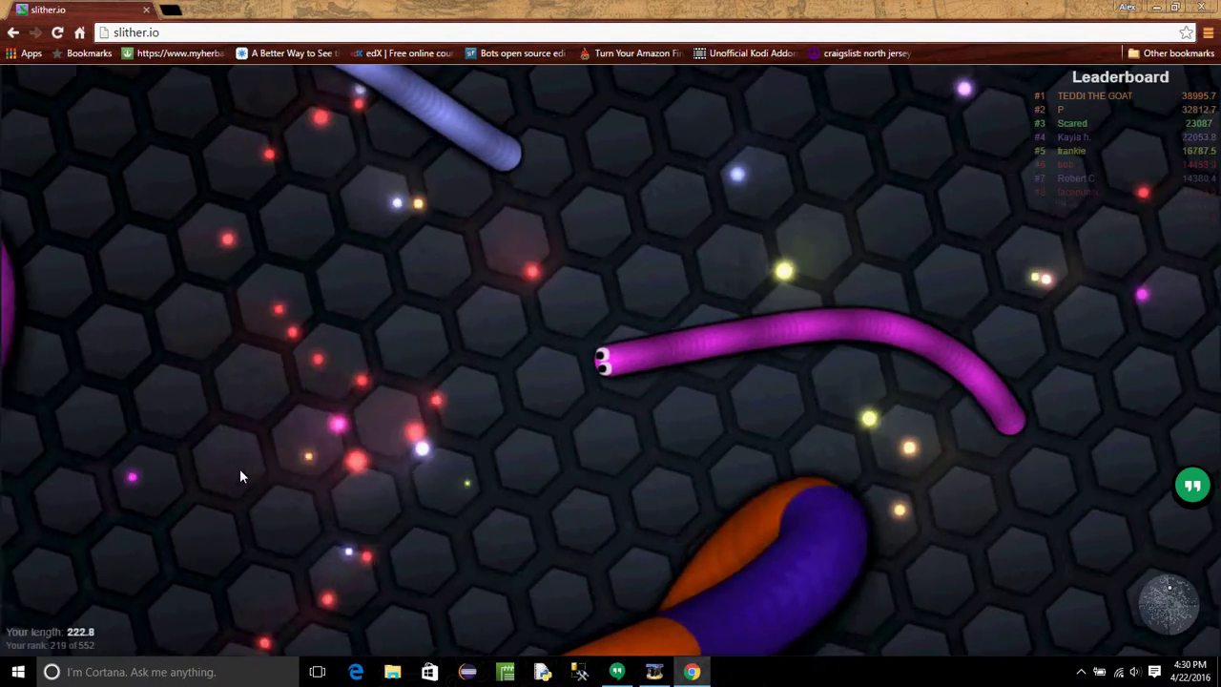
pyautogui.moveTo(346, 532)
pyautogui.mouseDown()
pyautogui.moveTo(550, 532)
pyautogui.moveTo(522, 506)
pyautogui.moveTo(825, 522)
pyautogui.moveTo(249, 188)
pyautogui.mouseUp()
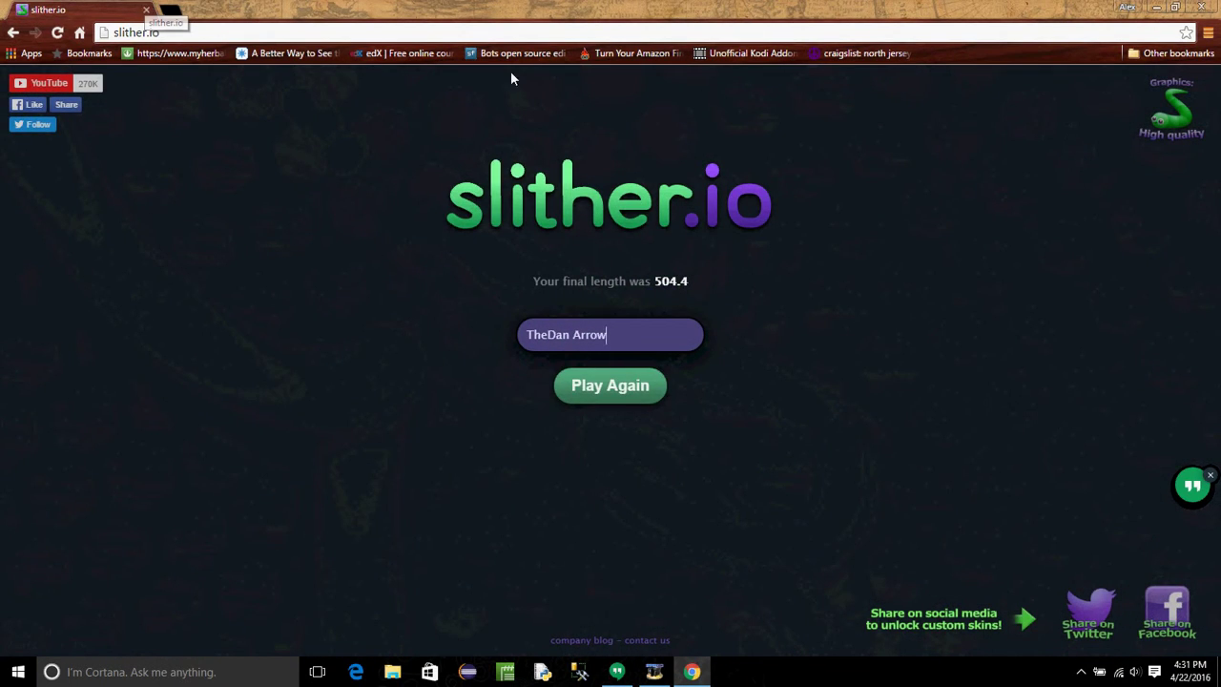
# Start another round and boost the orange snake past larger snakes to length 310.3.
pyautogui.click(625, 400)
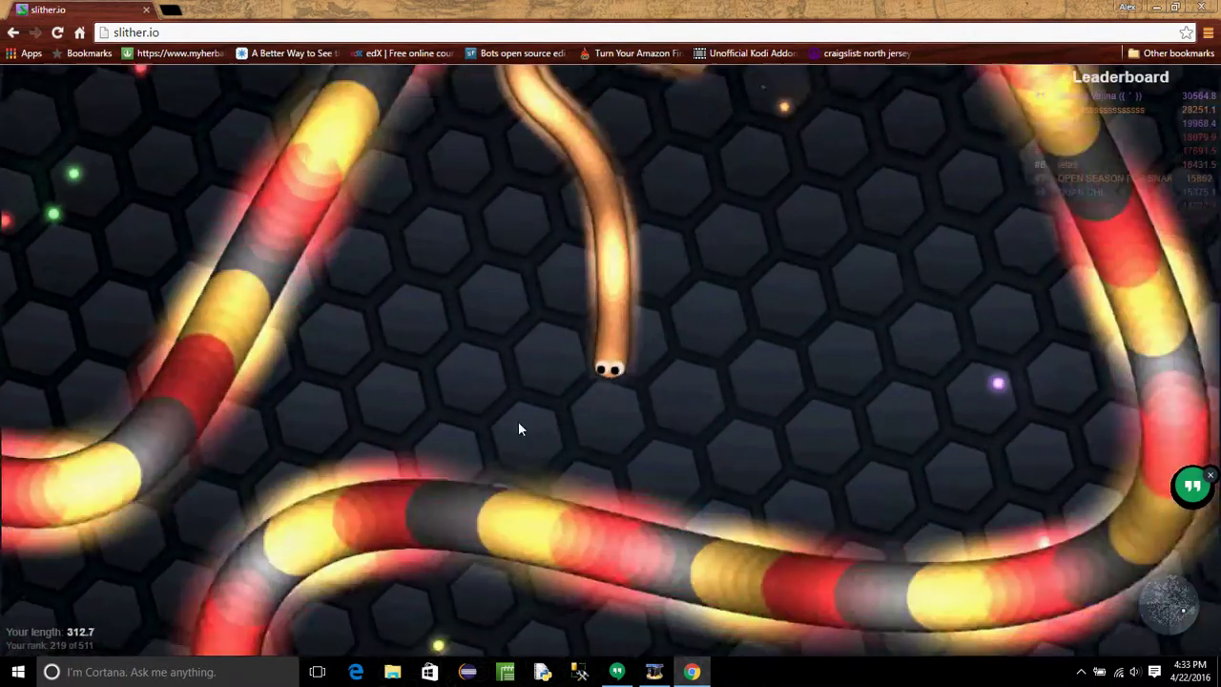
pyautogui.moveTo(518, 421); pyautogui.dragTo(645, 112)
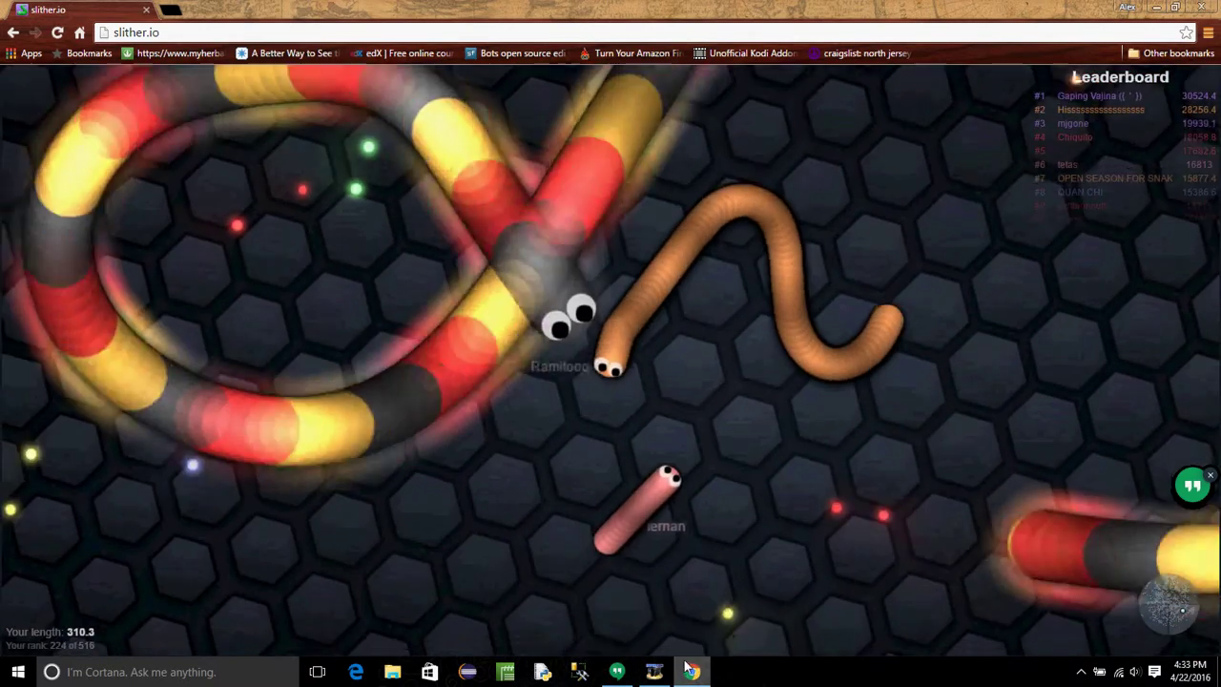
pyautogui.moveTo(654, 671)
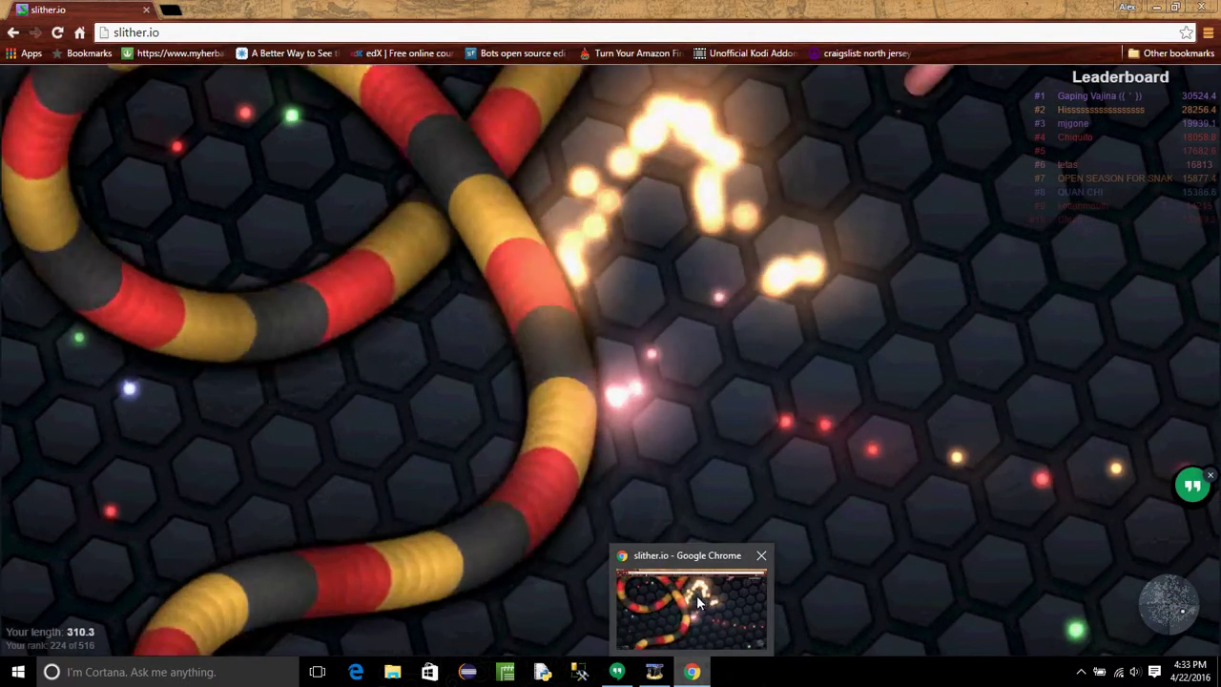
# Restore the HyperCam window from the taskbar, then minimize it again.
pyautogui.click(657, 674)
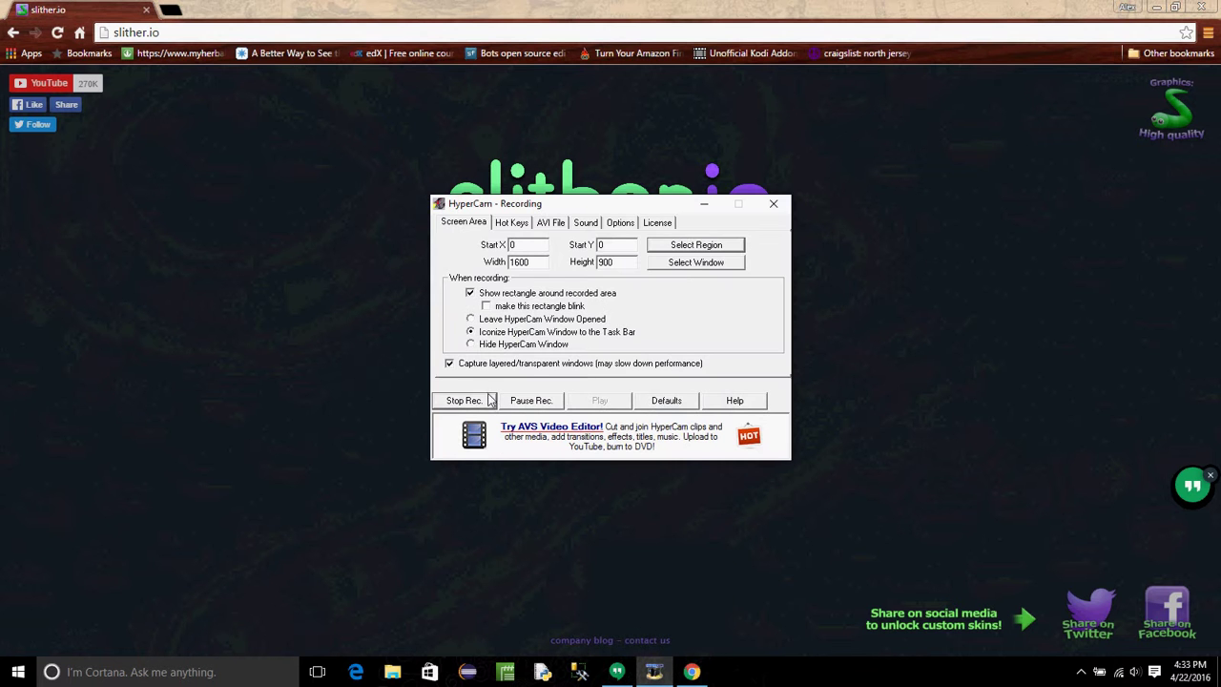
pyautogui.click(706, 203)
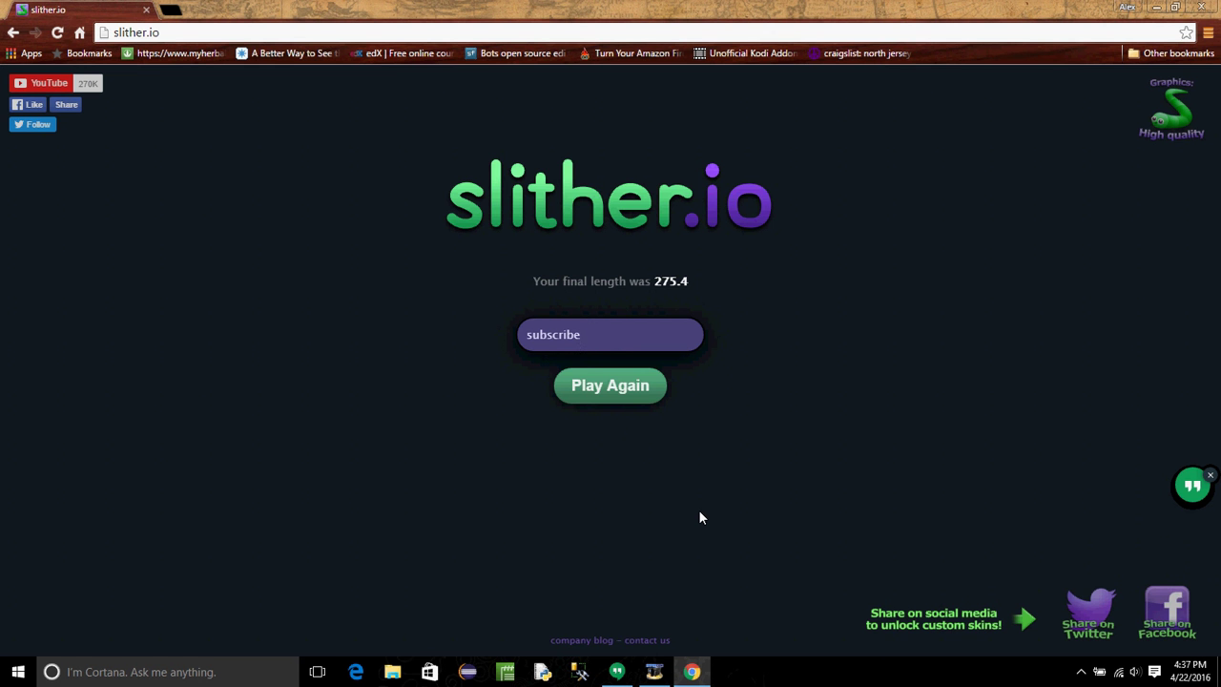
# Restore the HyperCam window from the taskbar and stop the recording.
pyautogui.click(654, 672)
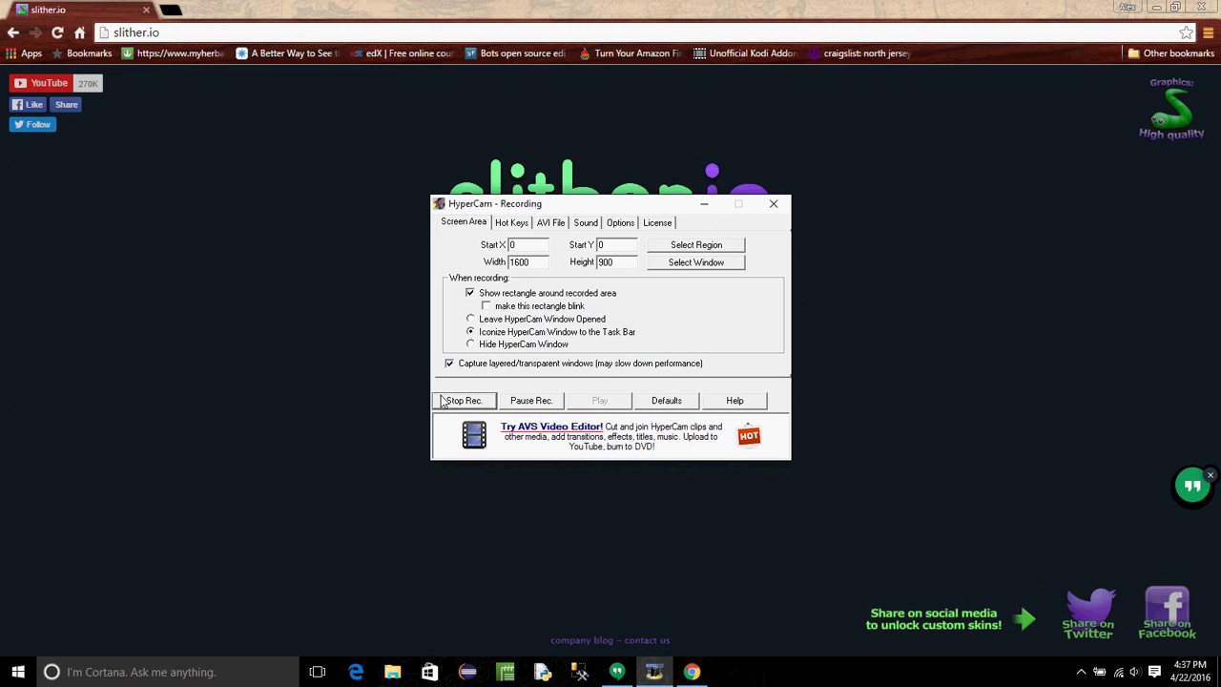
pyautogui.click(450, 401)
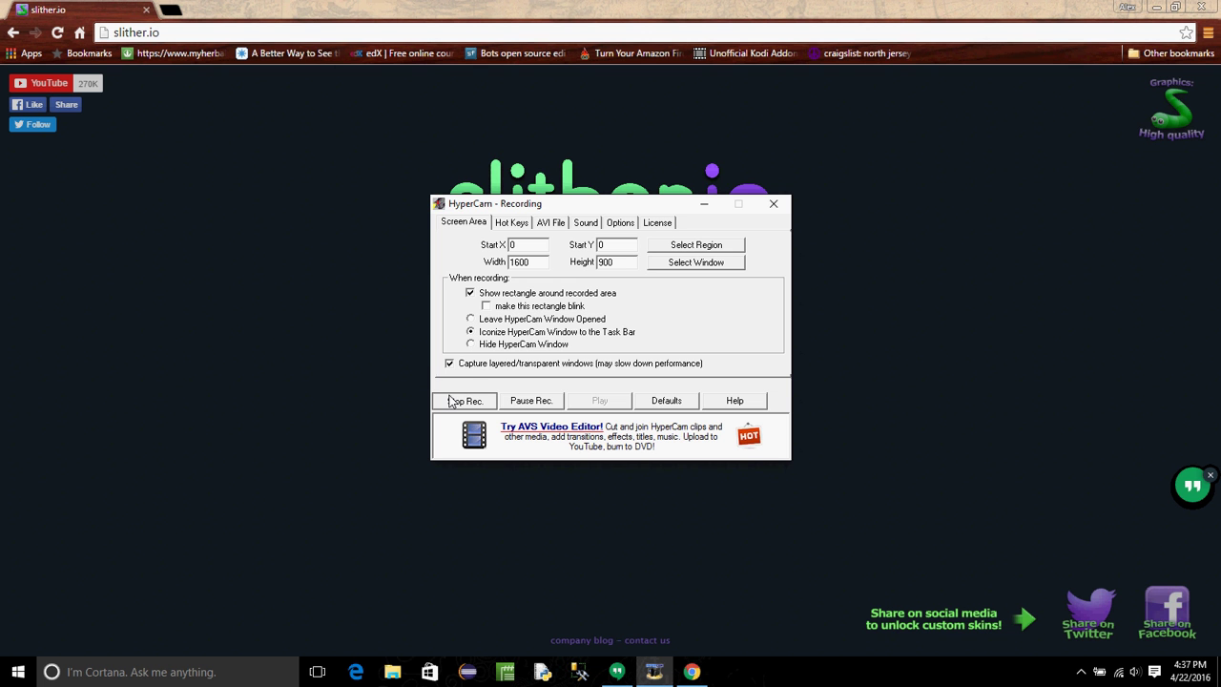